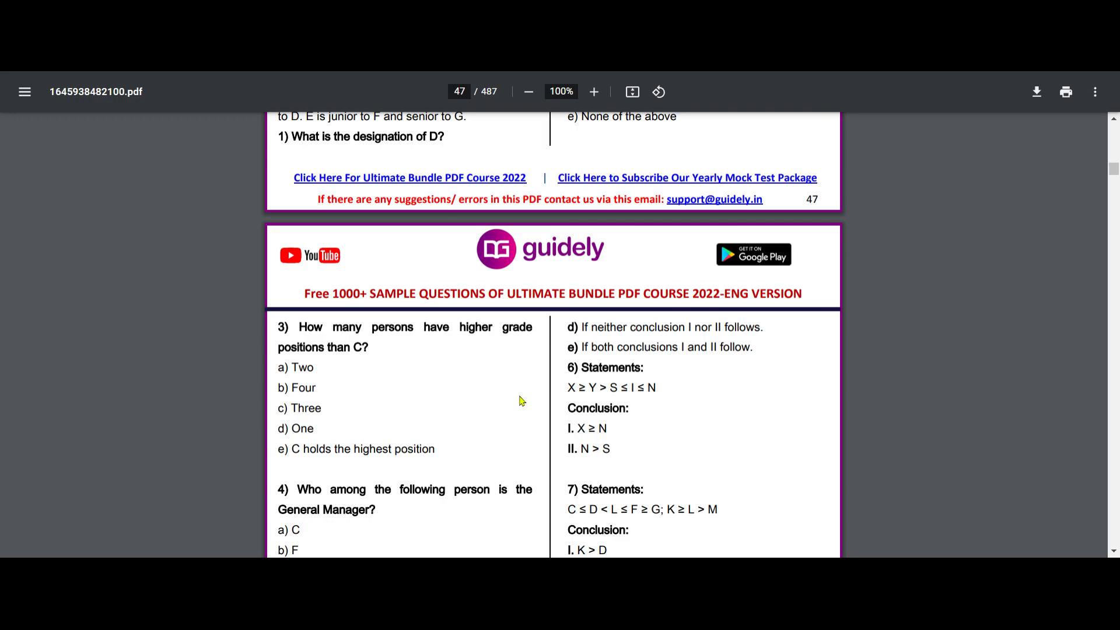
# - Scroll through the reasoning questions on pages 47–48 of the PDF
pyautogui.scroll(-12, 520, 400)
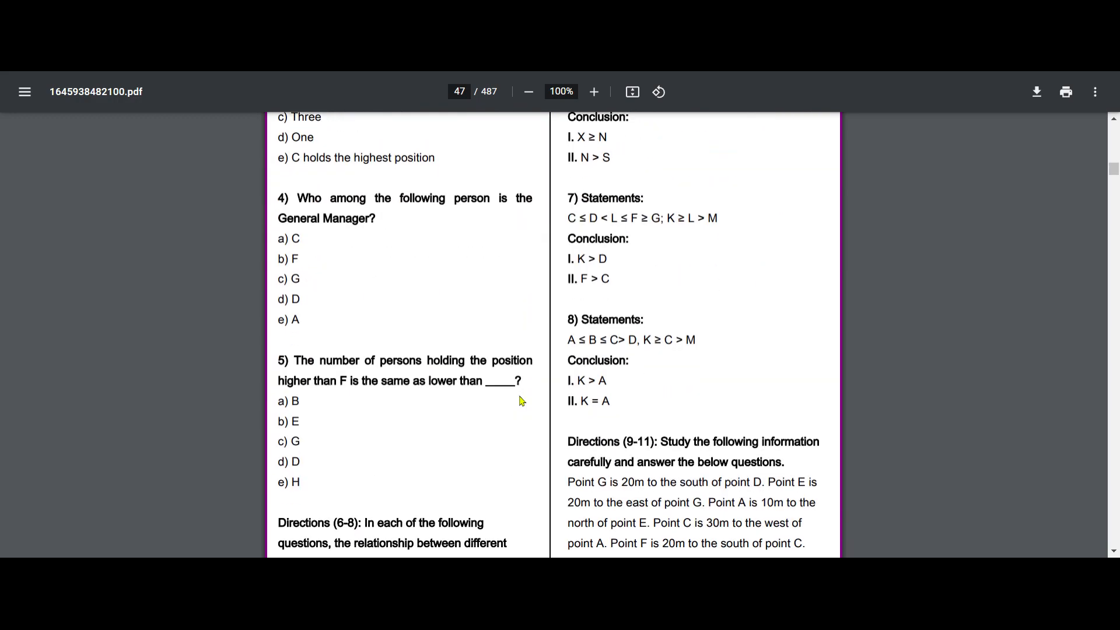
pyautogui.scroll(-5, 522, 400)
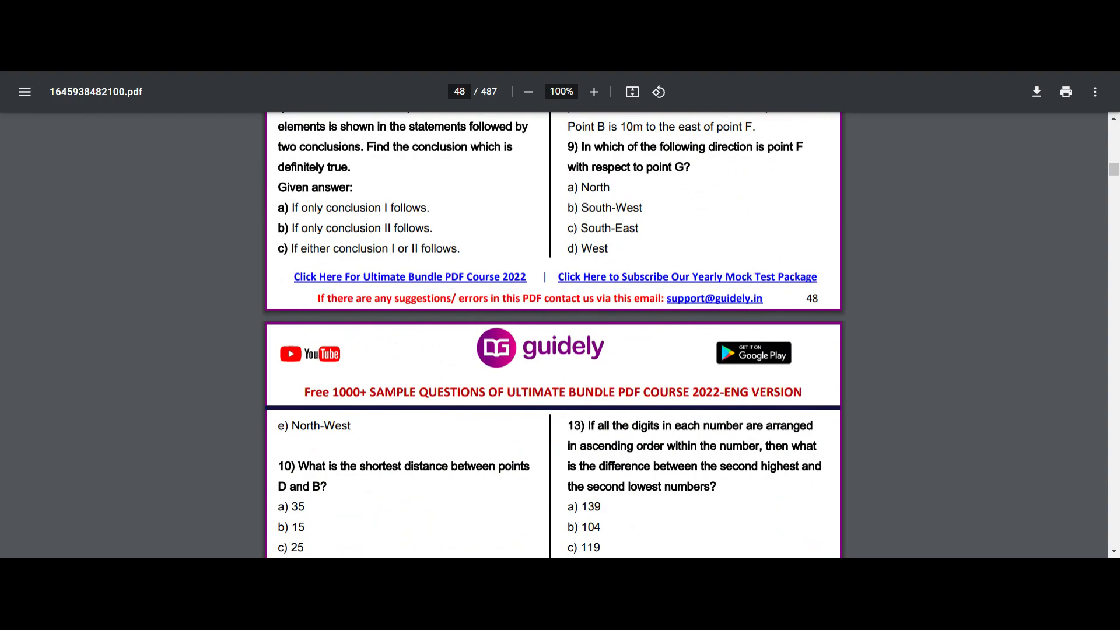
pyautogui.scroll(-7, 521, 400)
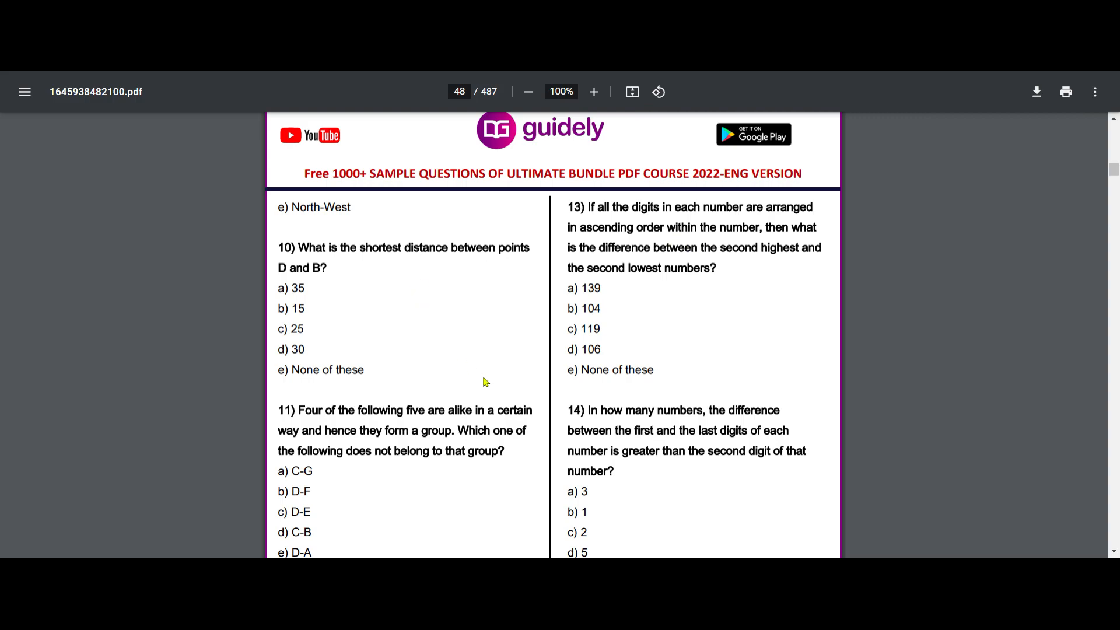
pyautogui.scroll(2, 484, 382)
pyautogui.scroll(12, 485, 382)
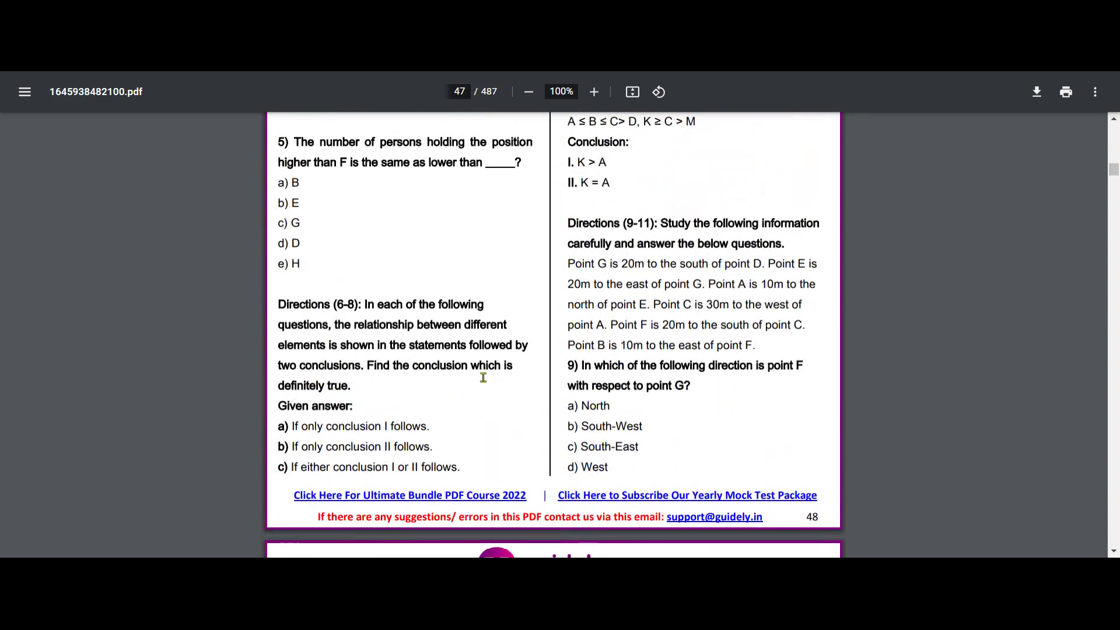
pyautogui.scroll(5, 483, 376)
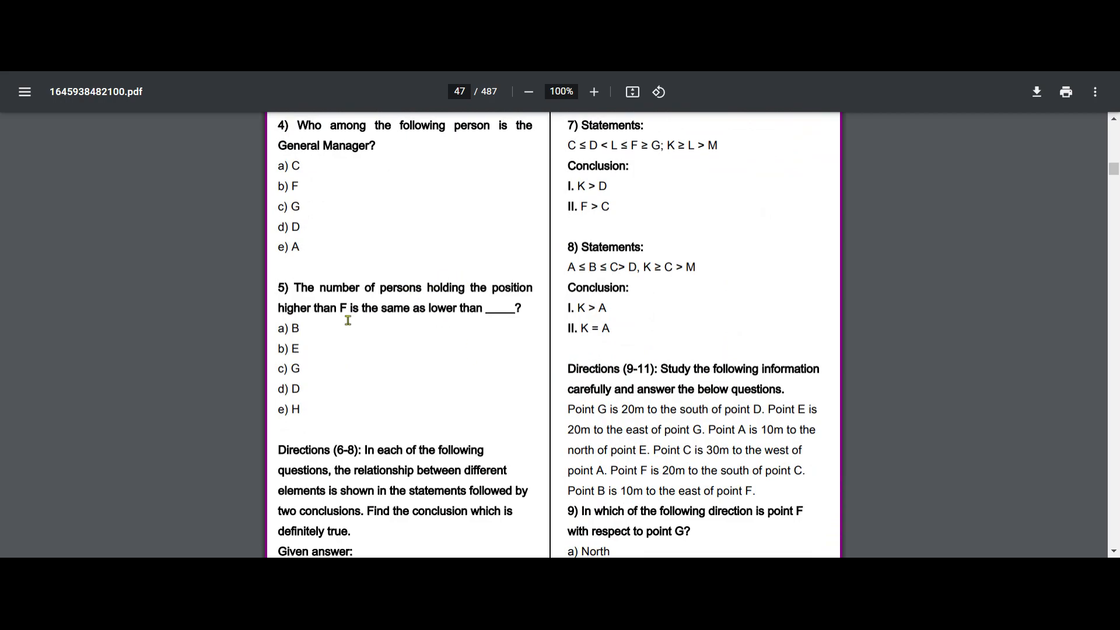
pyautogui.scroll(-4, 442, 356)
pyautogui.scroll(-4, 442, 355)
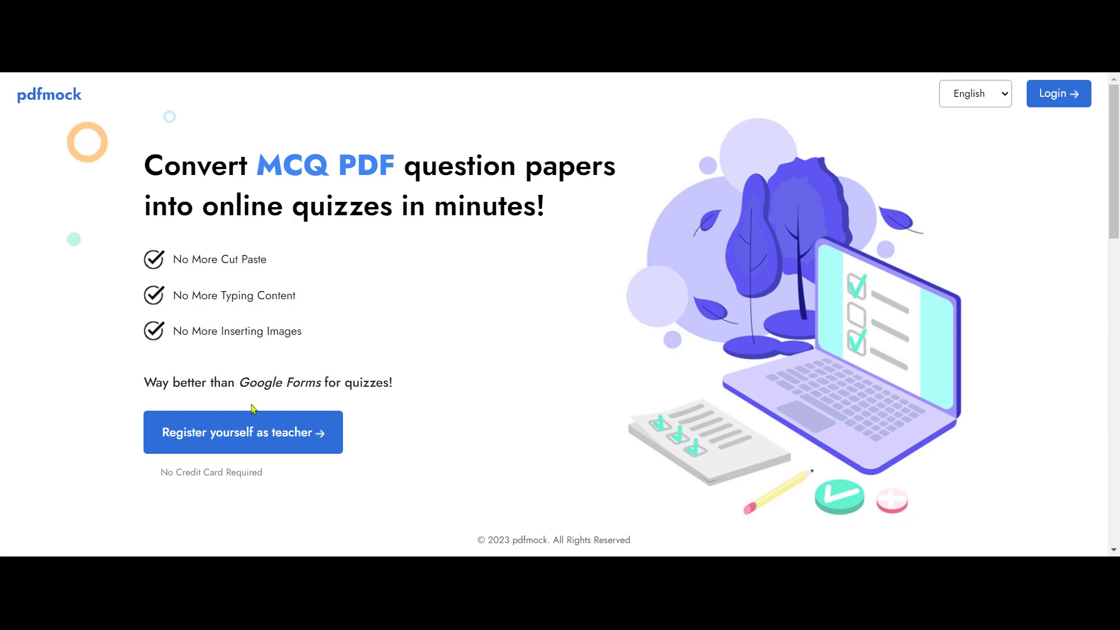
pyautogui.click(231, 437)
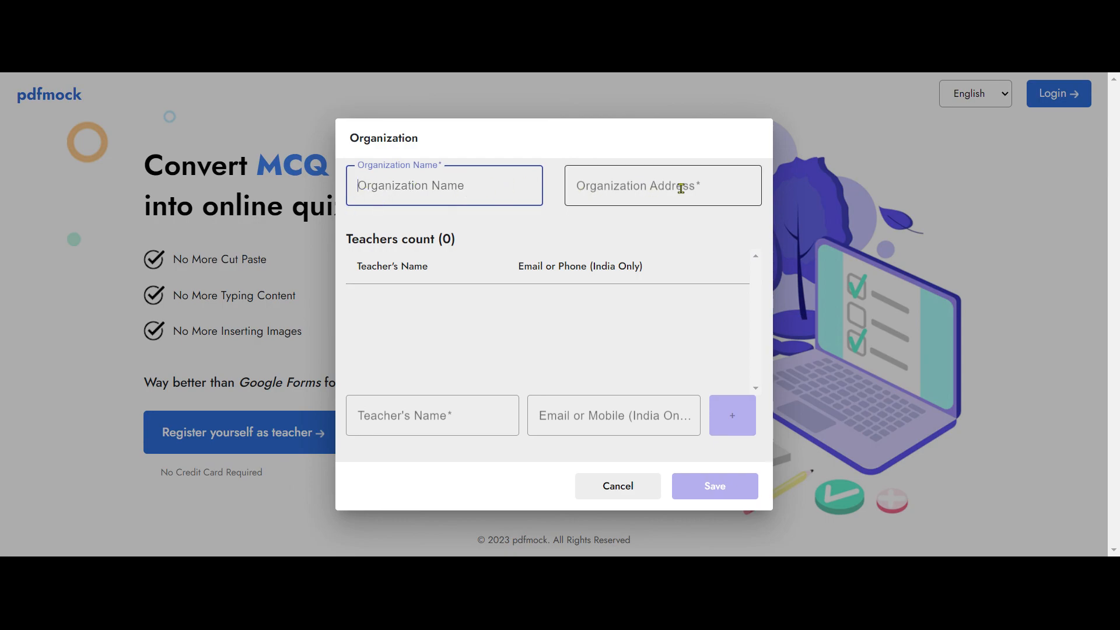
pyautogui.click(383, 415)
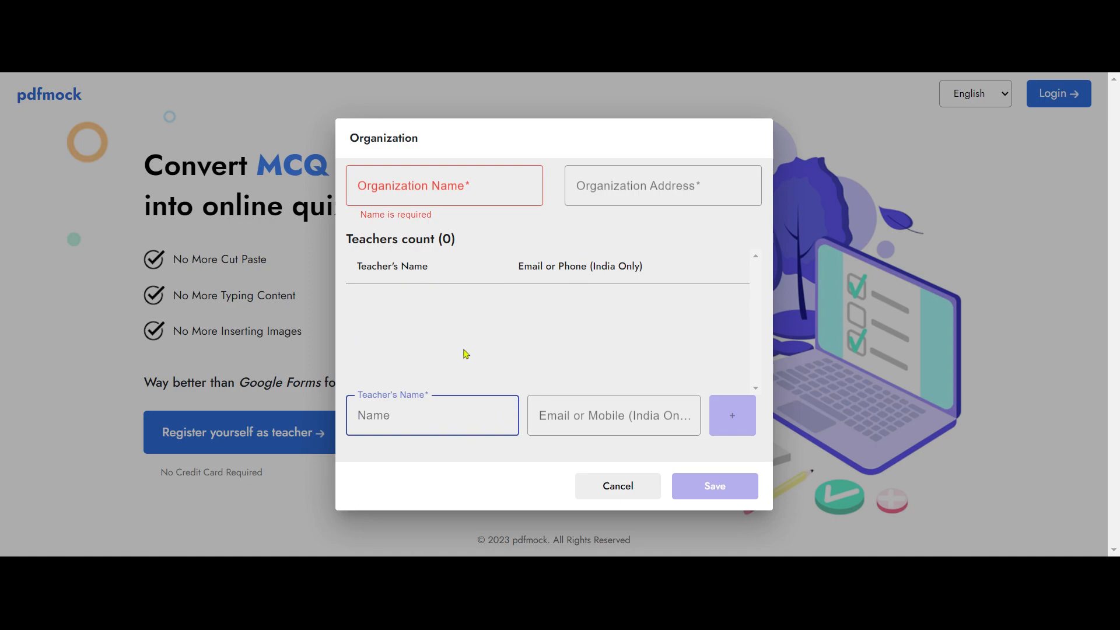
pyautogui.click(598, 407)
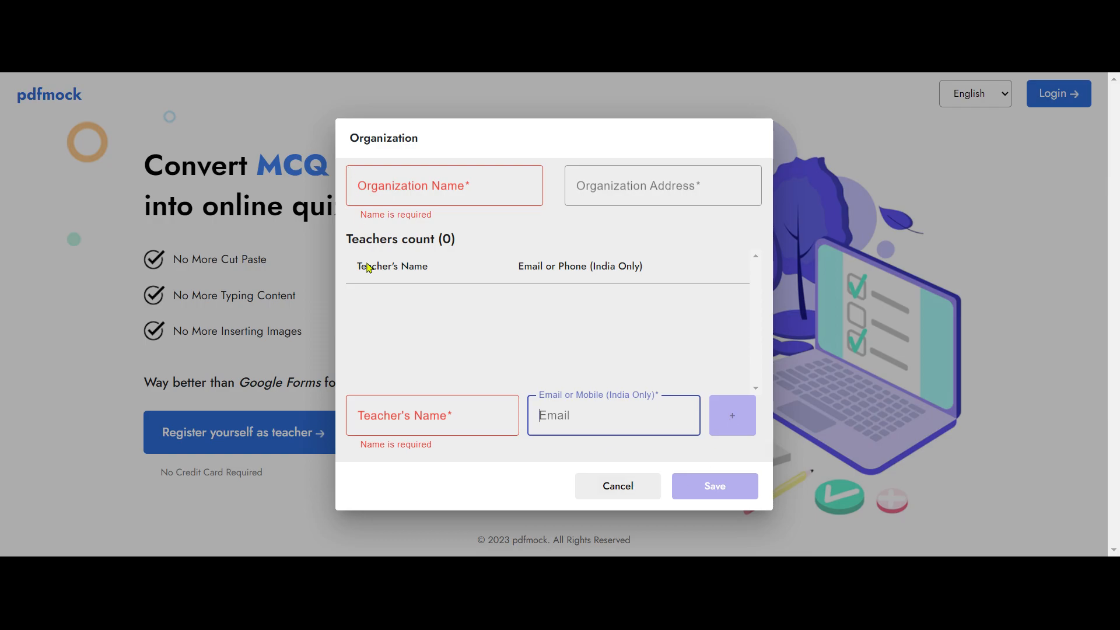
pyautogui.click(613, 489)
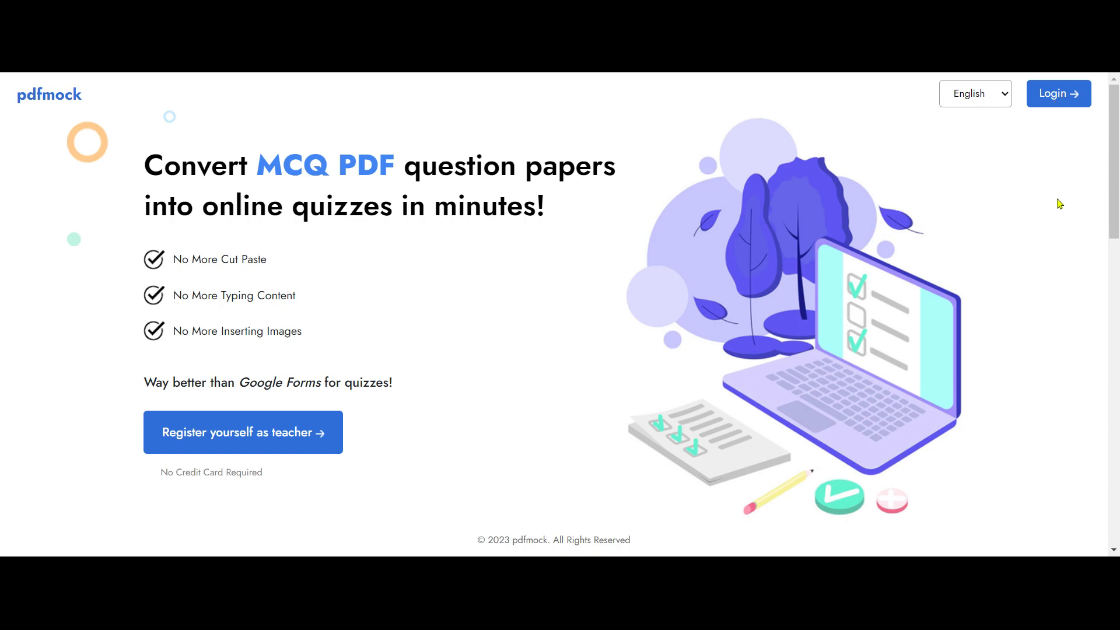
pyautogui.click(1054, 103)
# - Request a one-time sign-in code for the teacher's e-mail address
pyautogui.click(488, 262)
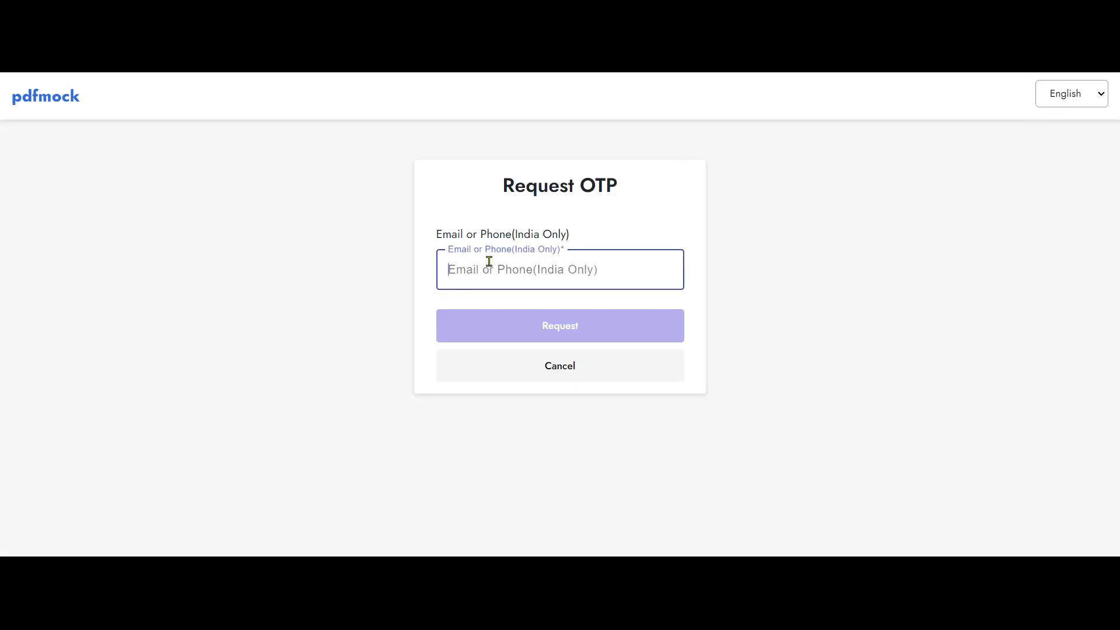
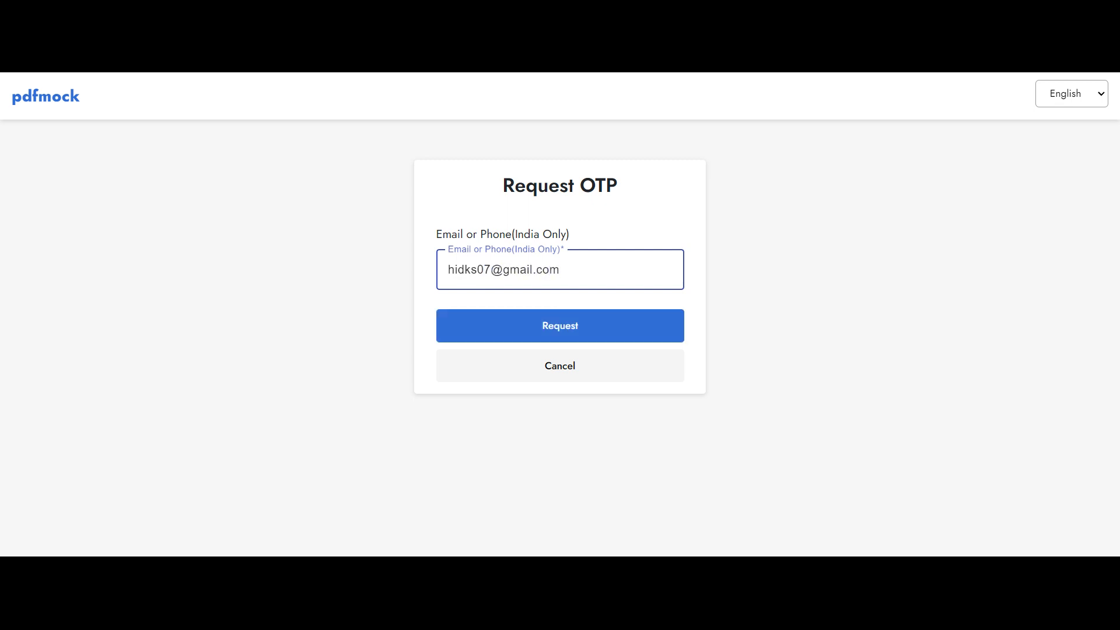
pyautogui.click(513, 325)
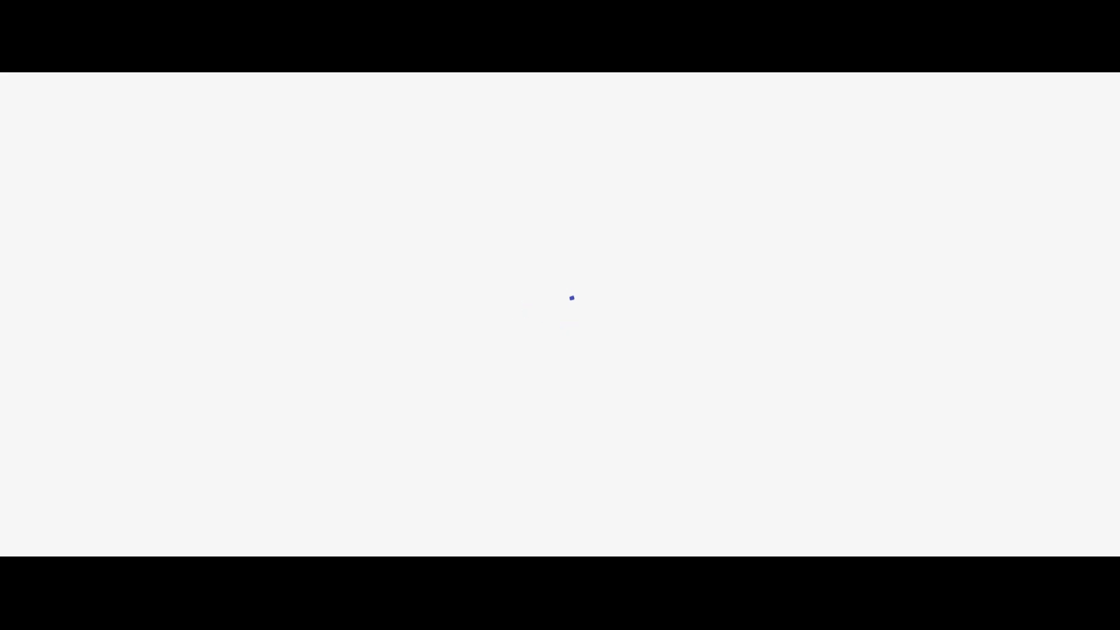
# - Paste the received one-time code and validate it to sign in
pyautogui.click(464, 305)
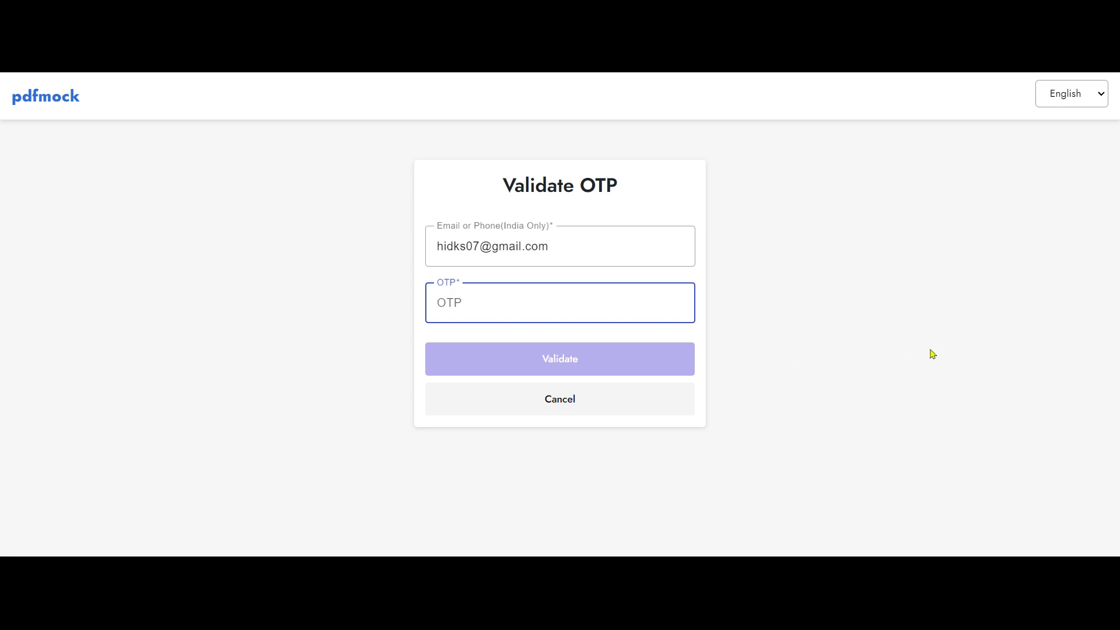
pyautogui.click(215, 74)
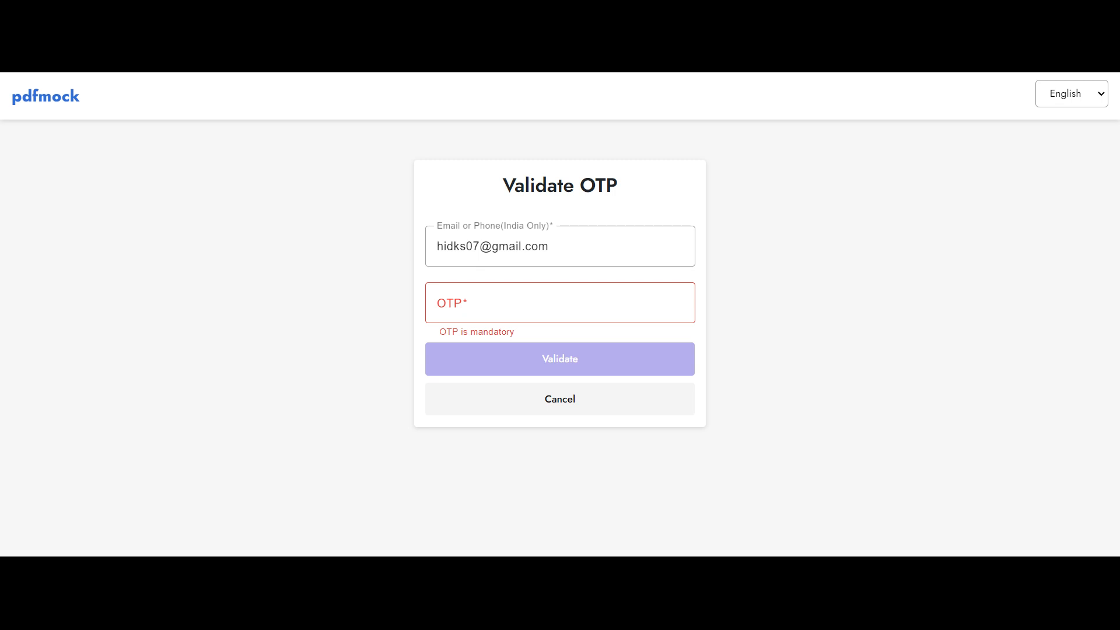
pyautogui.hotkey('alt', 'Tab')
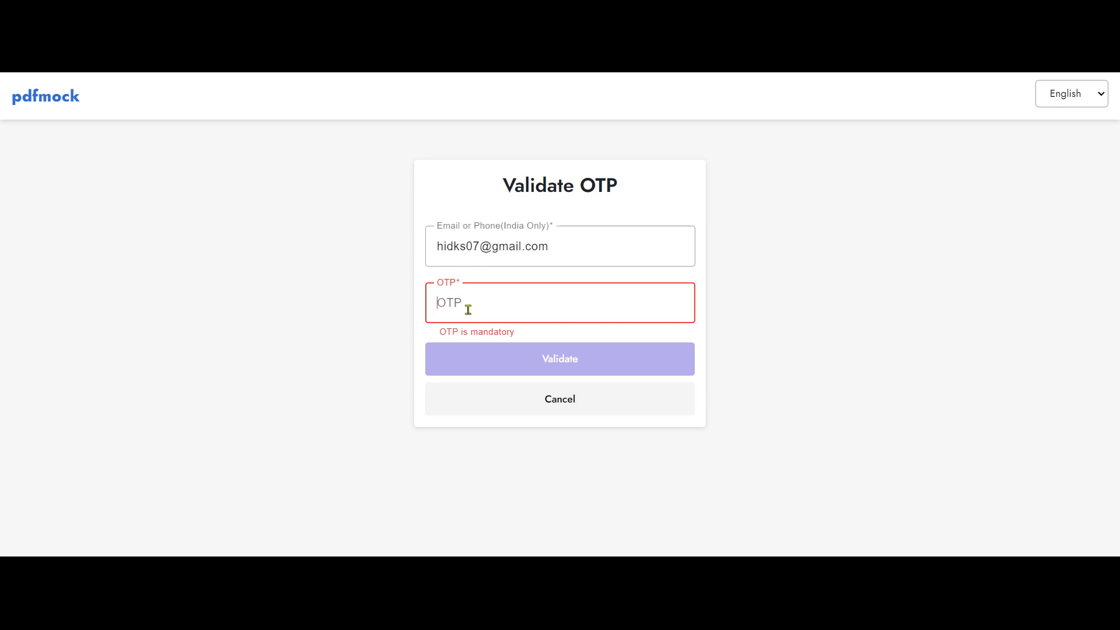
pyautogui.hotkey('ctrl', 'v')
pyautogui.click(522, 358)
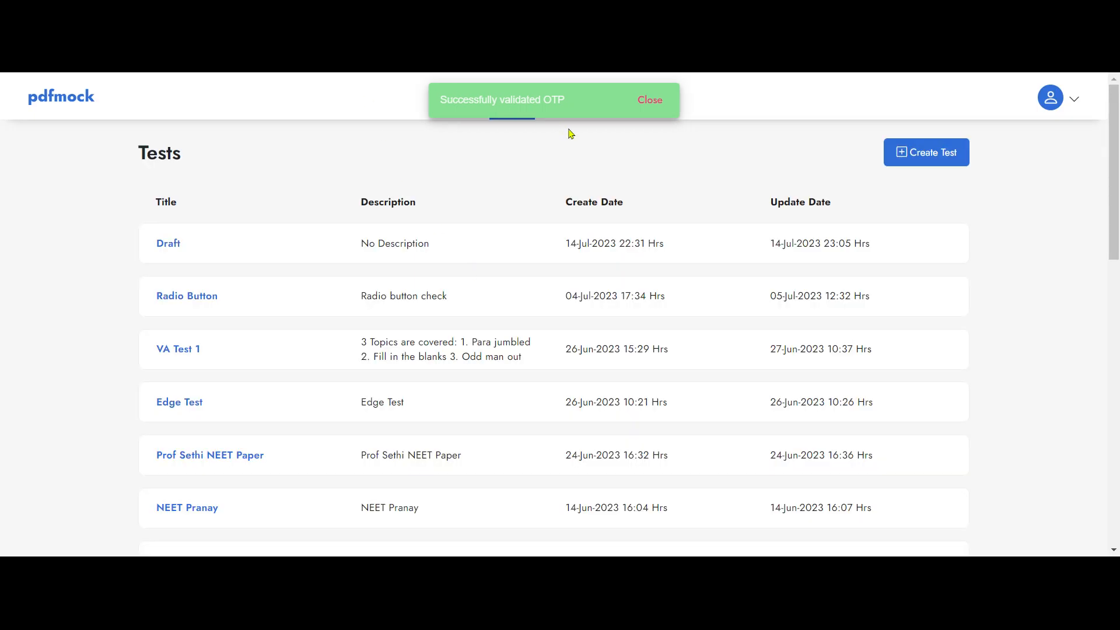
# - Dismiss the sign-in message, view the student batches list, then return to My Test
pyautogui.click(646, 108)
pyautogui.scroll(-5, 208, 326)
pyautogui.scroll(5, 247, 347)
pyautogui.click(605, 96)
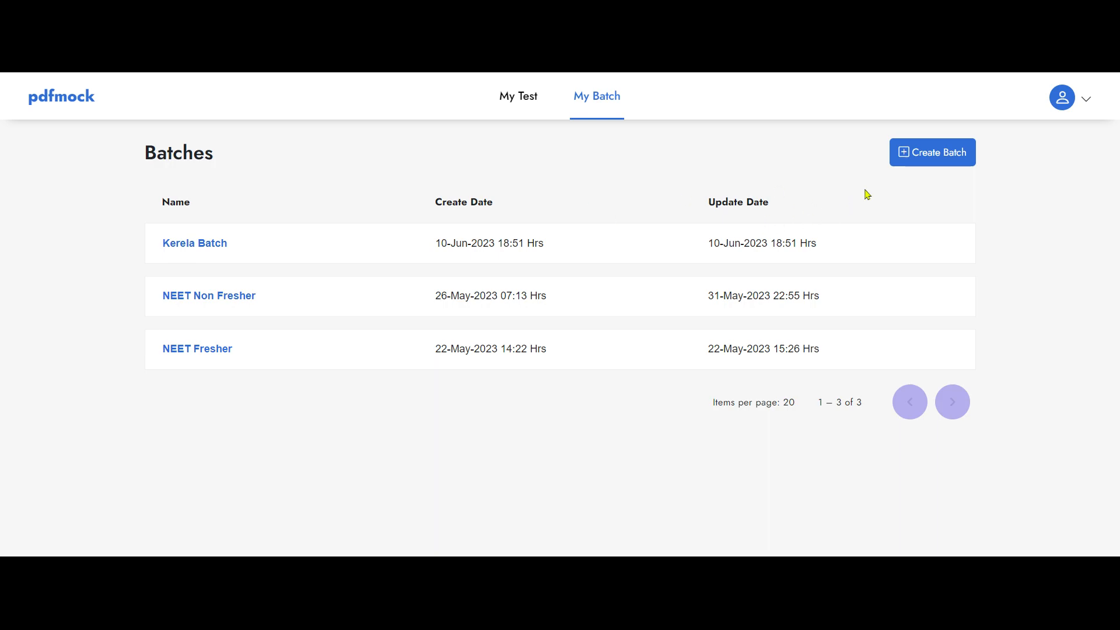
pyautogui.click(516, 103)
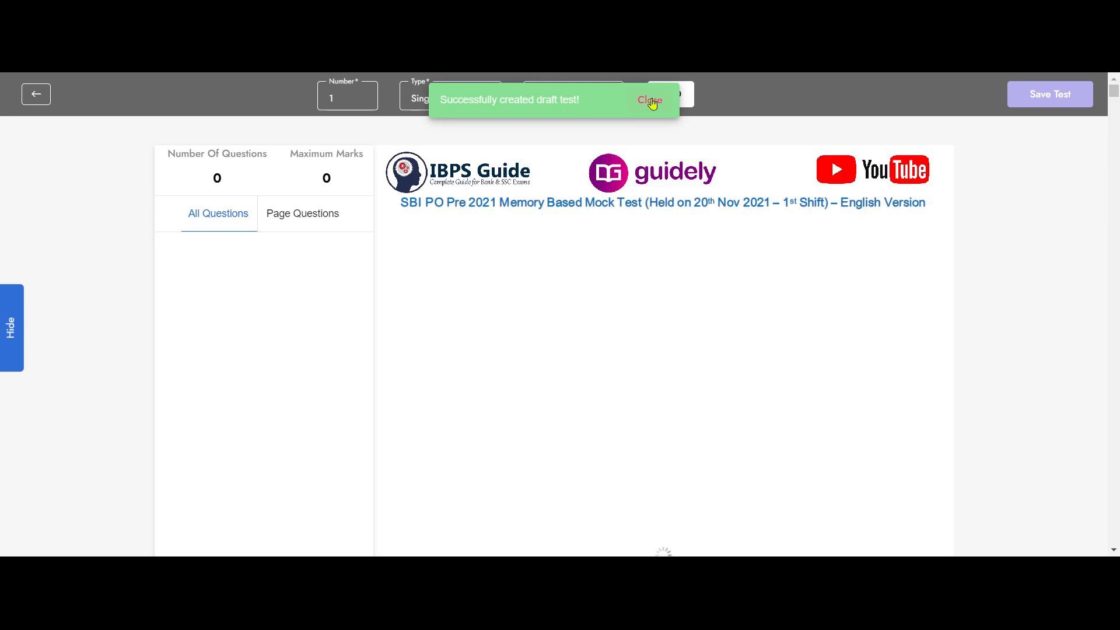
# - Scroll through the SBI PO mock PDF in the new draft test's editor
pyautogui.scroll(-10, 634, 386)
pyautogui.scroll(-15, 635, 388)
pyautogui.scroll(-5, 634, 389)
pyautogui.scroll(15, 635, 391)
pyautogui.scroll(6, 636, 390)
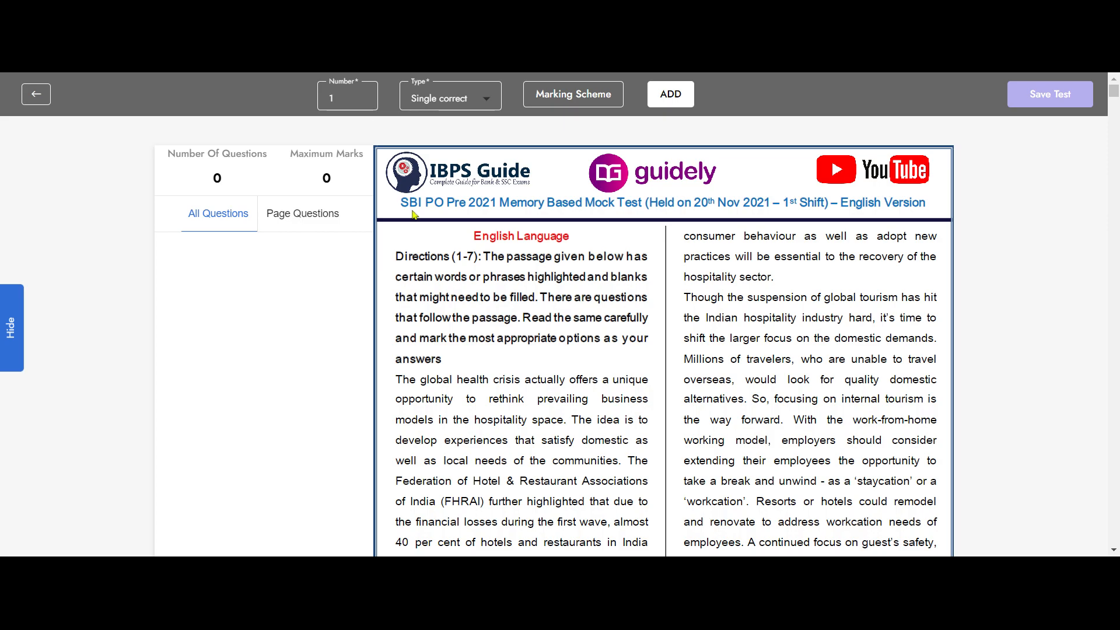
pyautogui.scroll(-3, 412, 297)
pyautogui.scroll(-6, 419, 365)
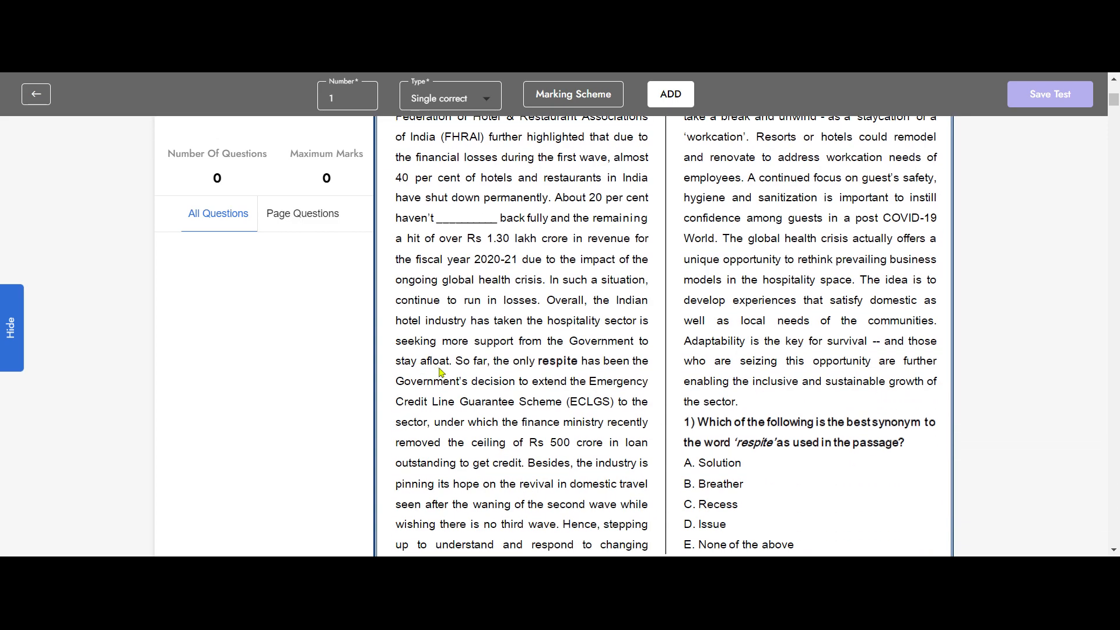
pyautogui.scroll(9, 452, 389)
pyautogui.scroll(-6, 621, 379)
pyautogui.scroll(-3, 761, 337)
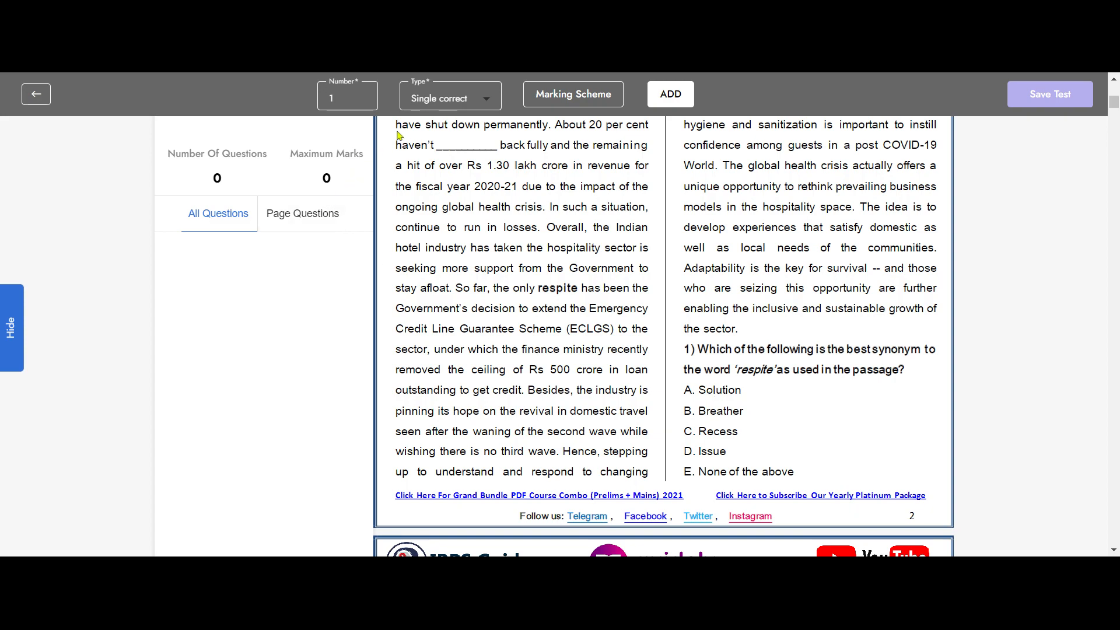
# - Change the incorrect-answer score to 0.25, keeping correct at 1, and recheck the scheme
pyautogui.click(584, 98)
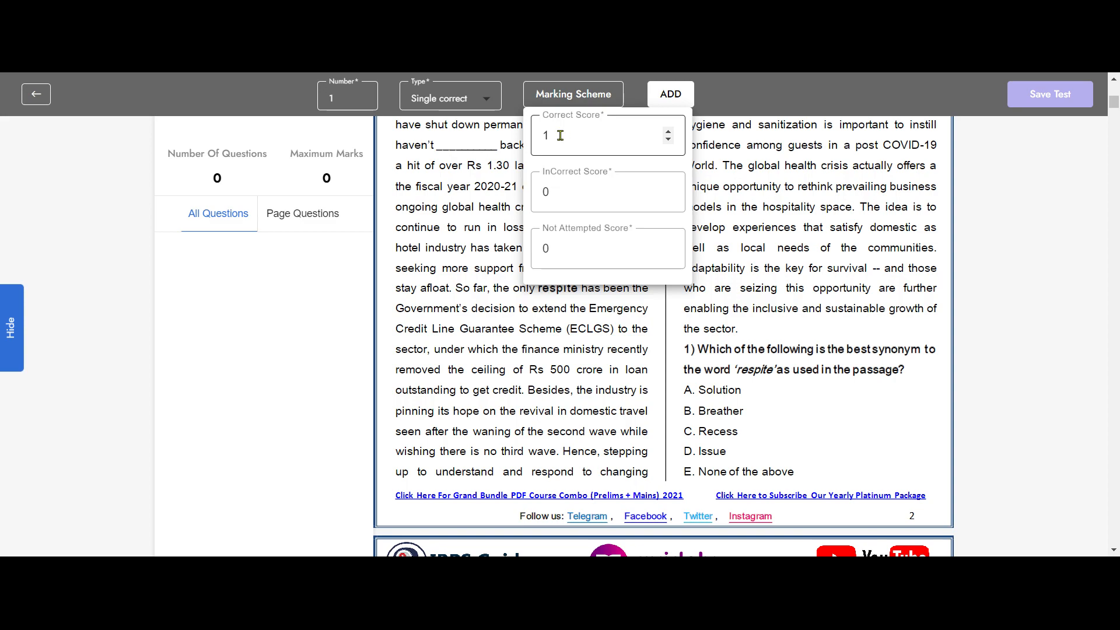
pyautogui.click(567, 193)
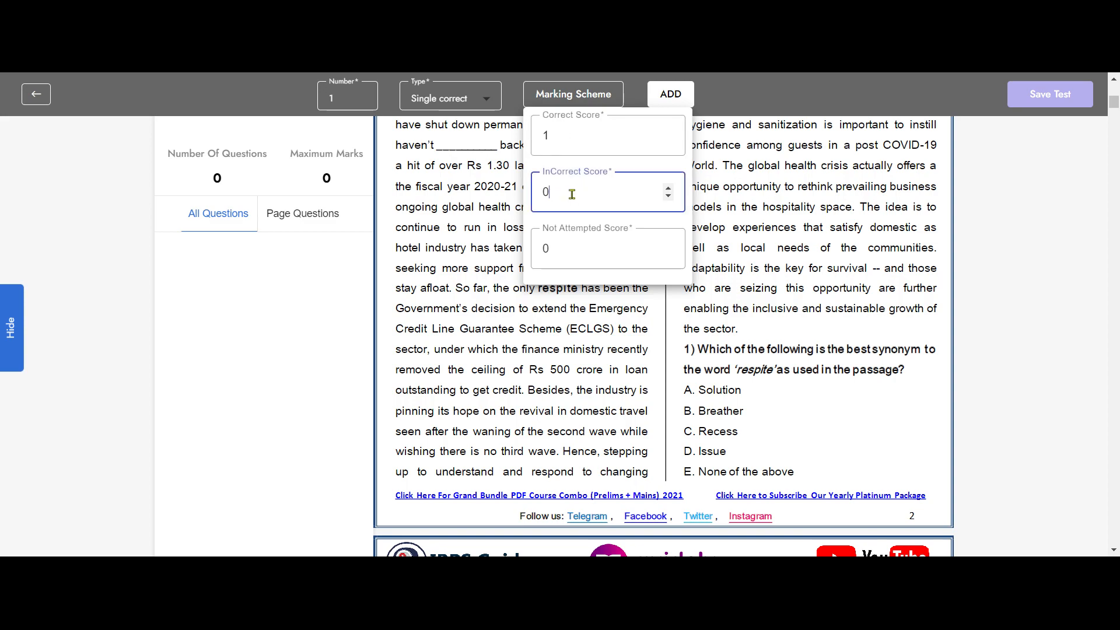
pyautogui.write('.25')
pyautogui.click(791, 268)
pyautogui.click(576, 95)
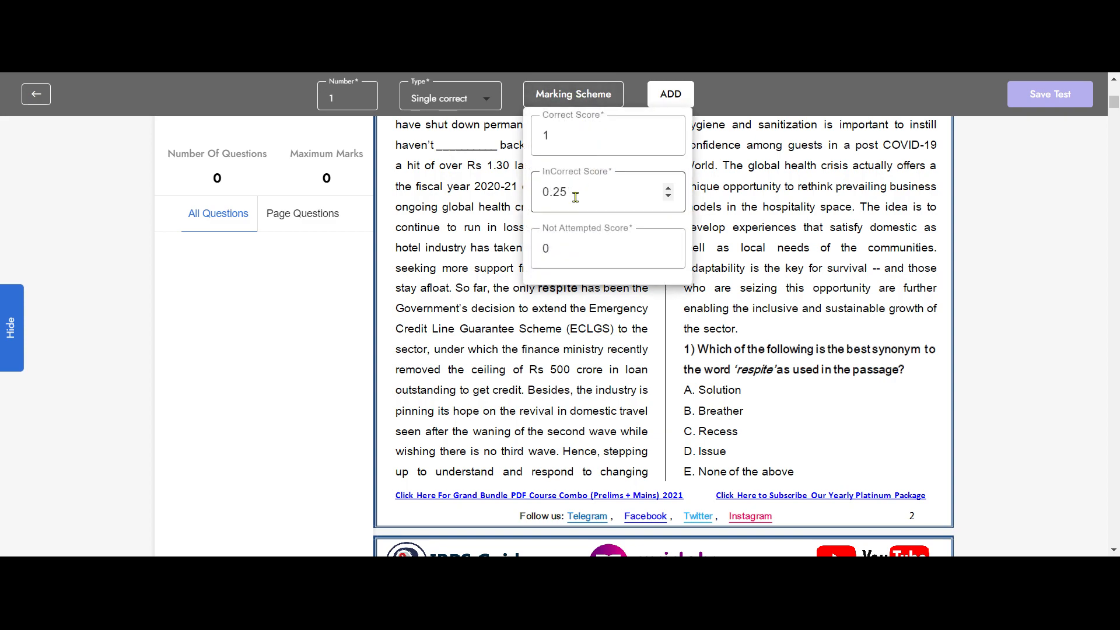
pyautogui.click(762, 268)
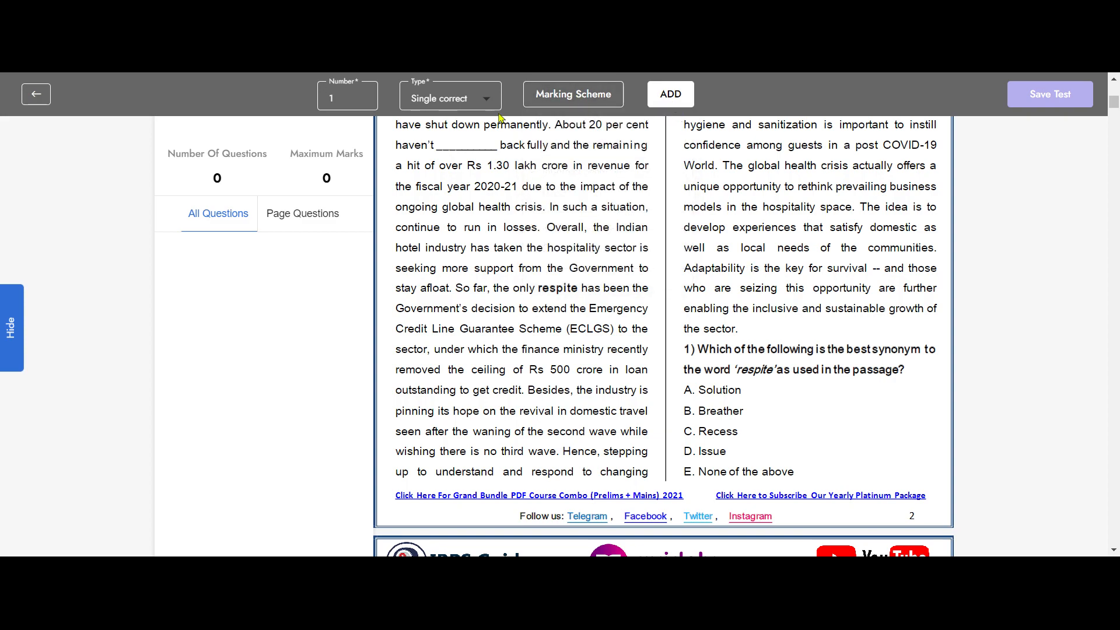
# - Map question 1's options Solution, Breather, Recess, Issue, None of the above; save with Breather correct
pyautogui.click(671, 94)
pyautogui.scroll(-1, 811, 301)
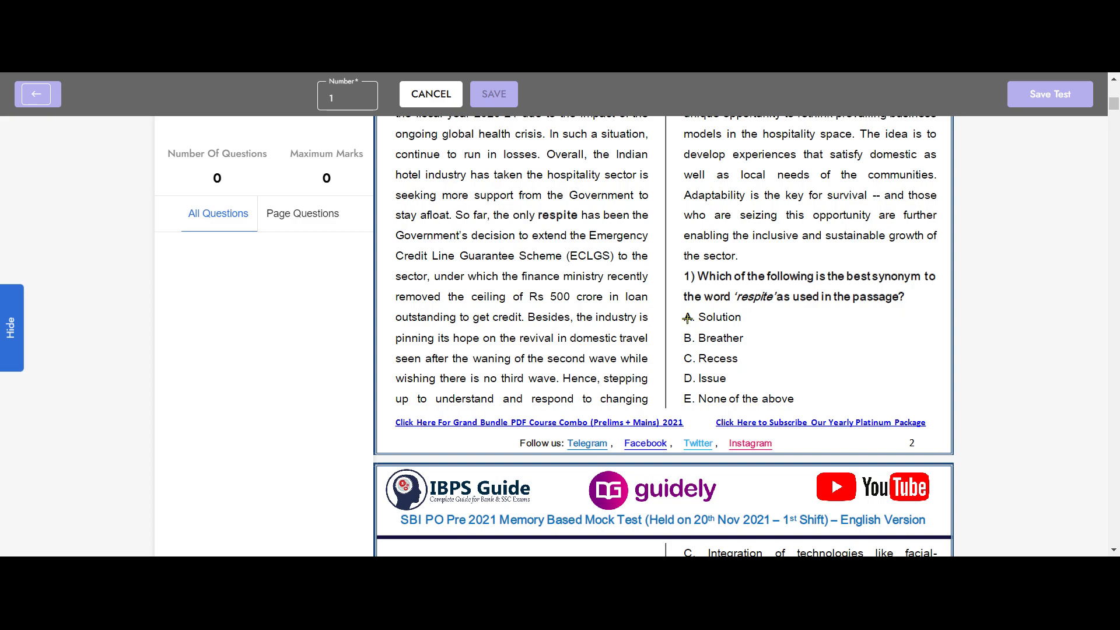
pyautogui.click(687, 317)
pyautogui.click(687, 337)
pyautogui.click(687, 357)
pyautogui.click(688, 378)
pyautogui.click(687, 398)
pyautogui.click(688, 337)
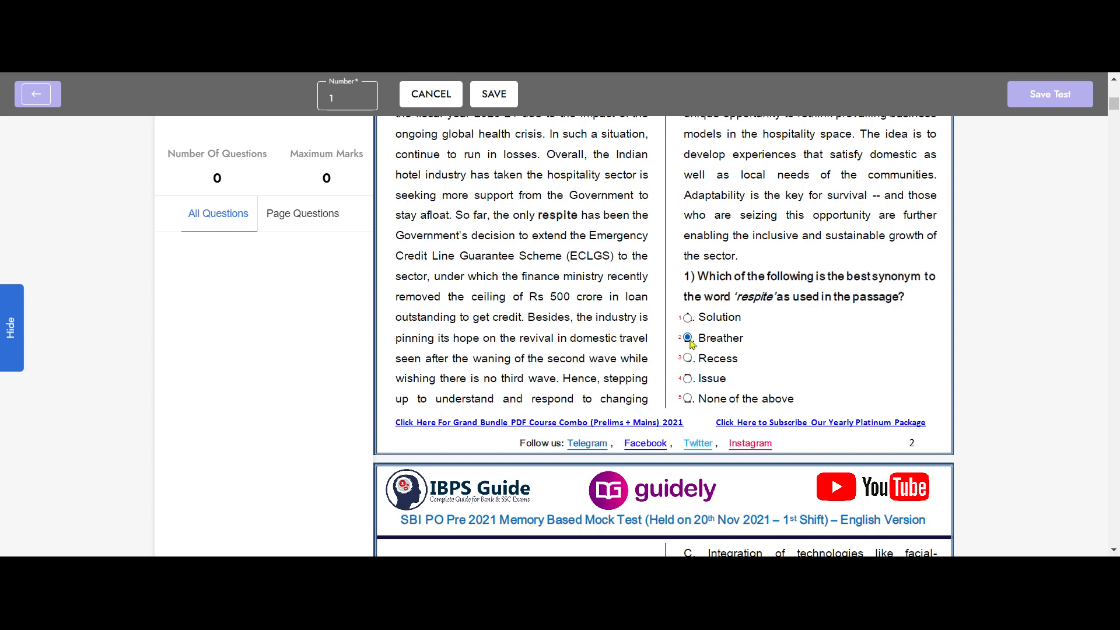
pyautogui.click(493, 95)
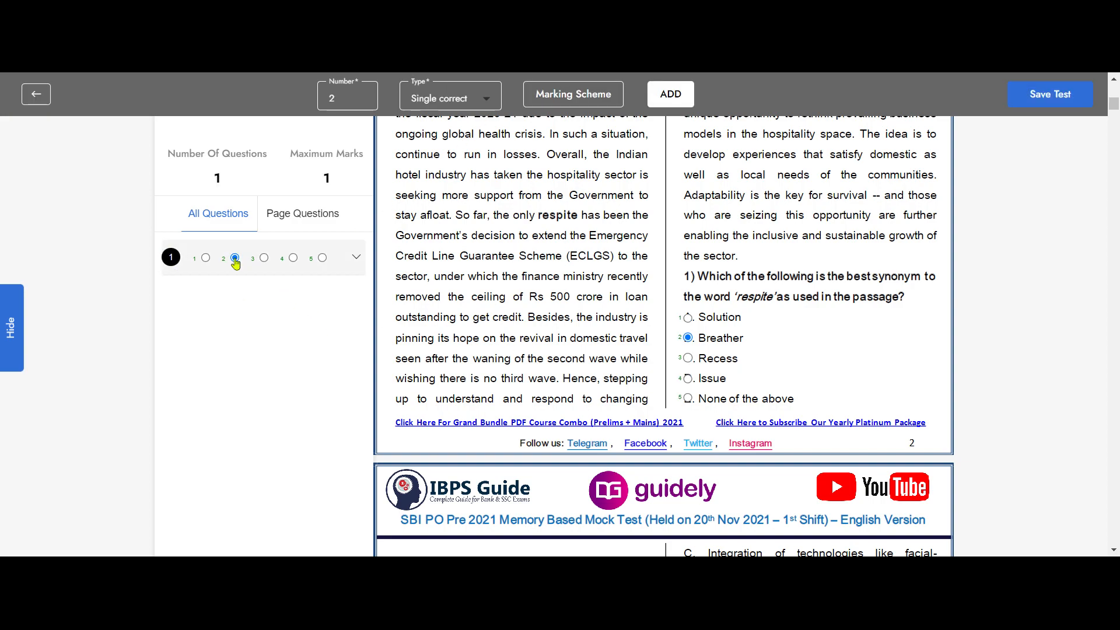
# - Map question 2's options Skeptical, Optimistic, Cautionary and Alarming on the PDF
pyautogui.click(356, 259)
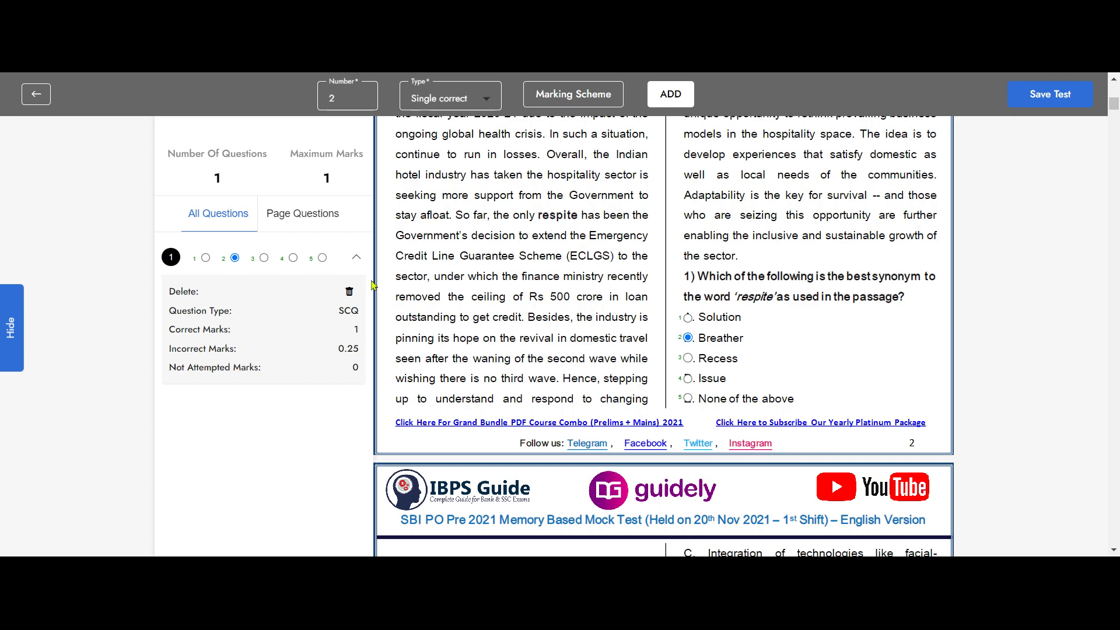
pyautogui.click(355, 259)
pyautogui.click(671, 94)
pyautogui.scroll(-5, 607, 270)
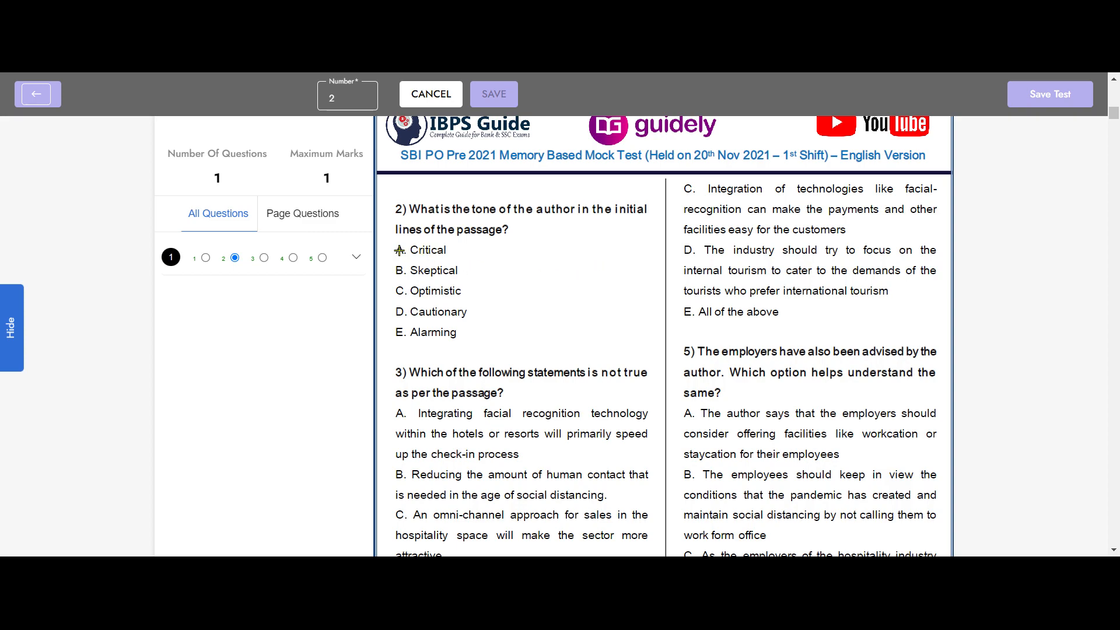
pyautogui.click(399, 270)
pyautogui.click(399, 290)
pyautogui.click(399, 312)
pyautogui.click(398, 331)
# - Mark Optimistic as question 2's answer, save it, and check its details
pyautogui.click(400, 291)
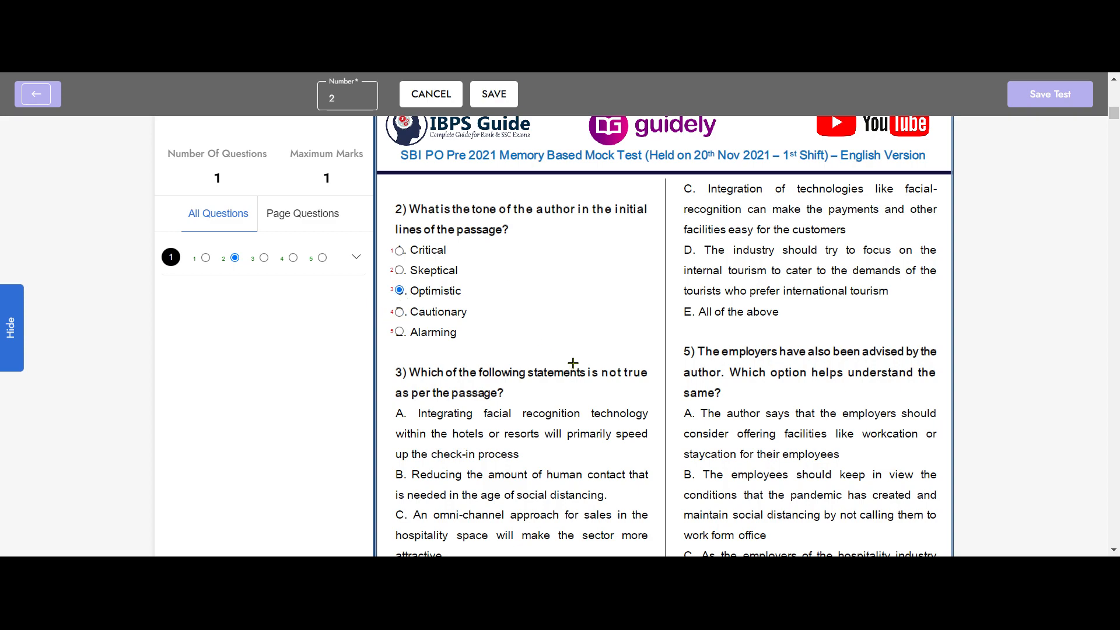
pyautogui.click(489, 97)
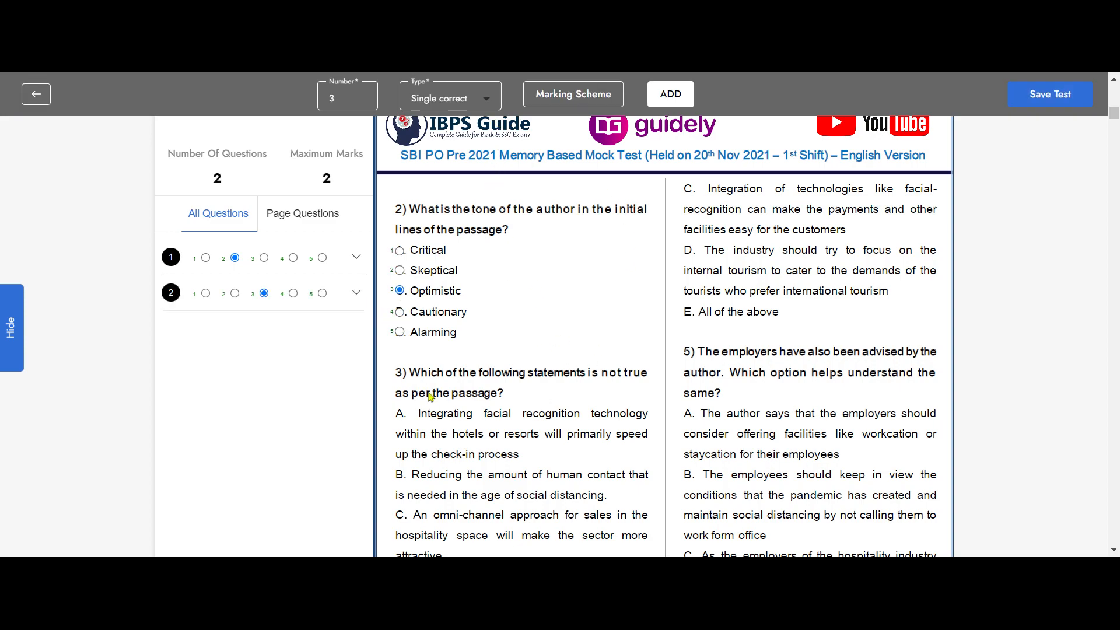
pyautogui.click(356, 304)
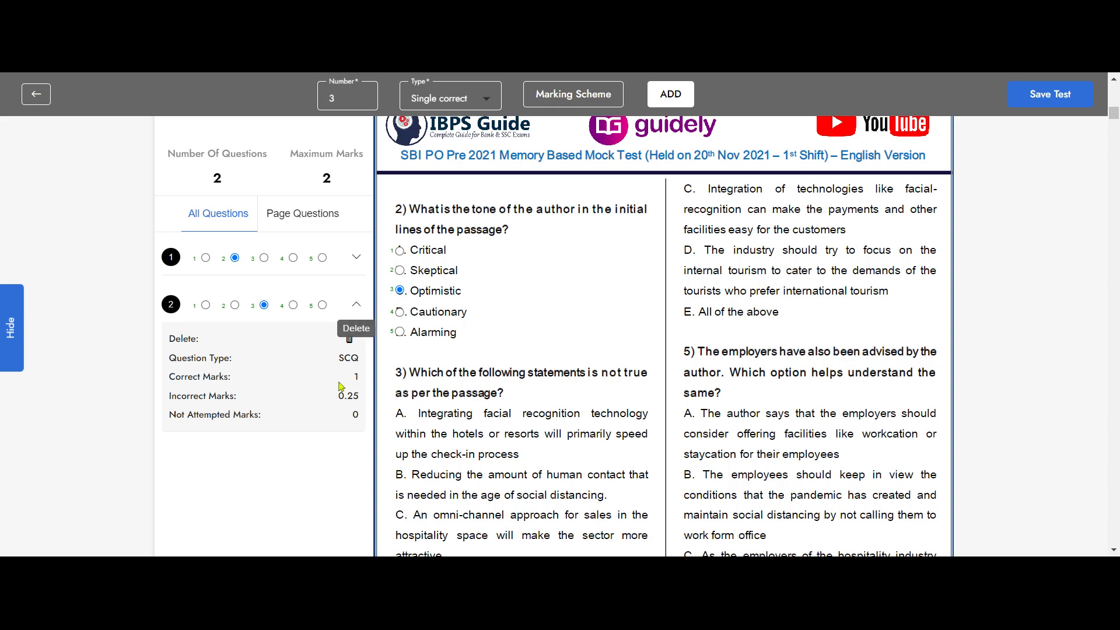
pyautogui.click(356, 304)
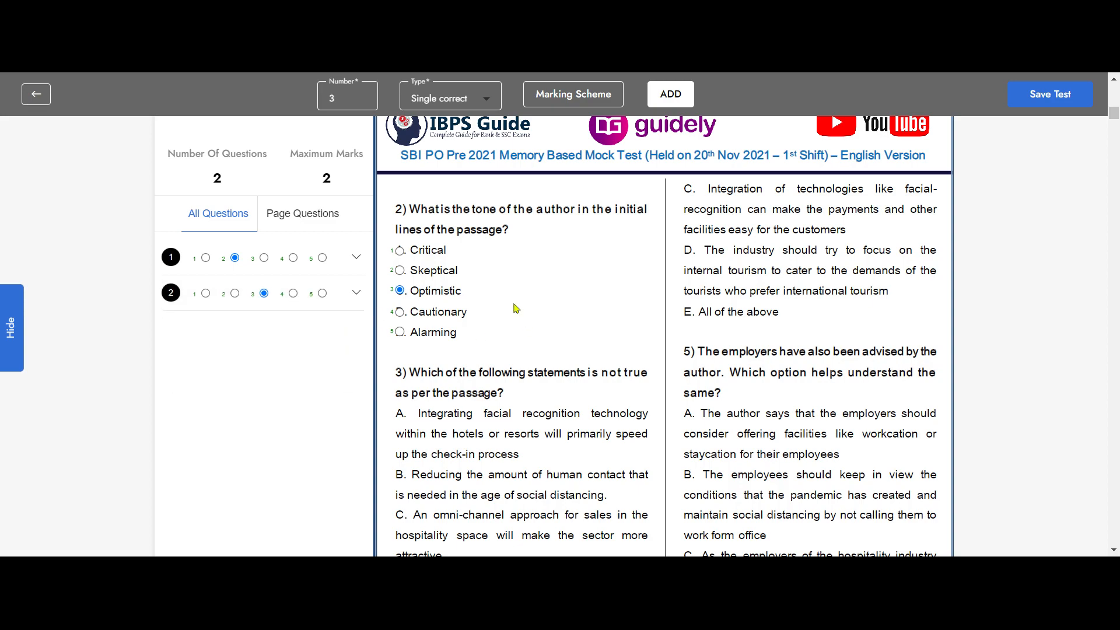
pyautogui.scroll(-10, 583, 319)
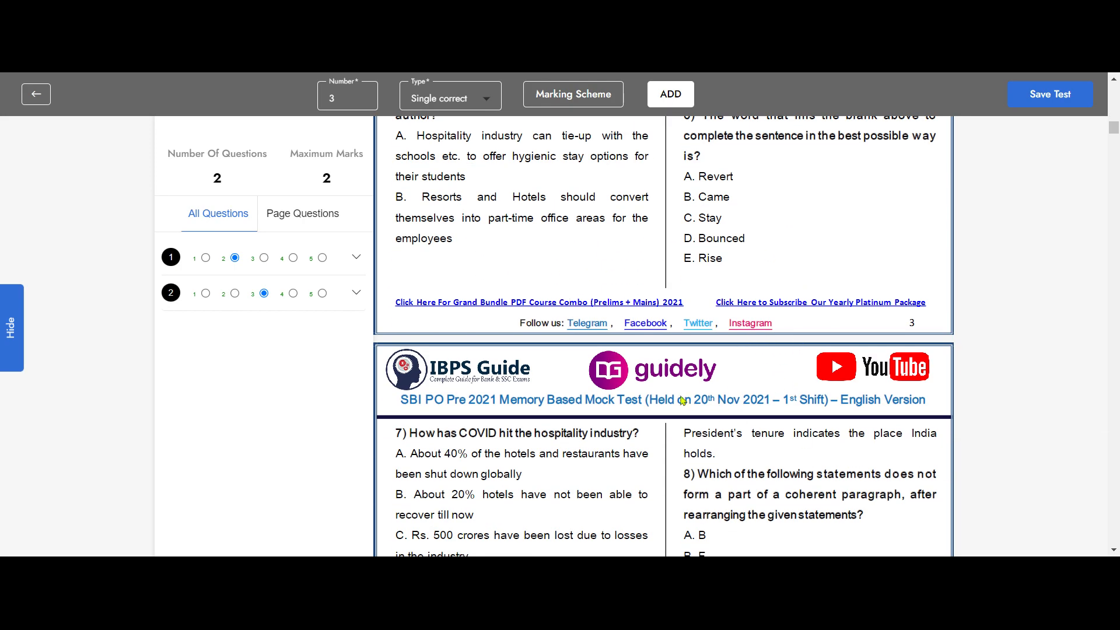
# - Go back to the tests list and expand the Draft test with 100 questions and 100 marks
pyautogui.click(33, 98)
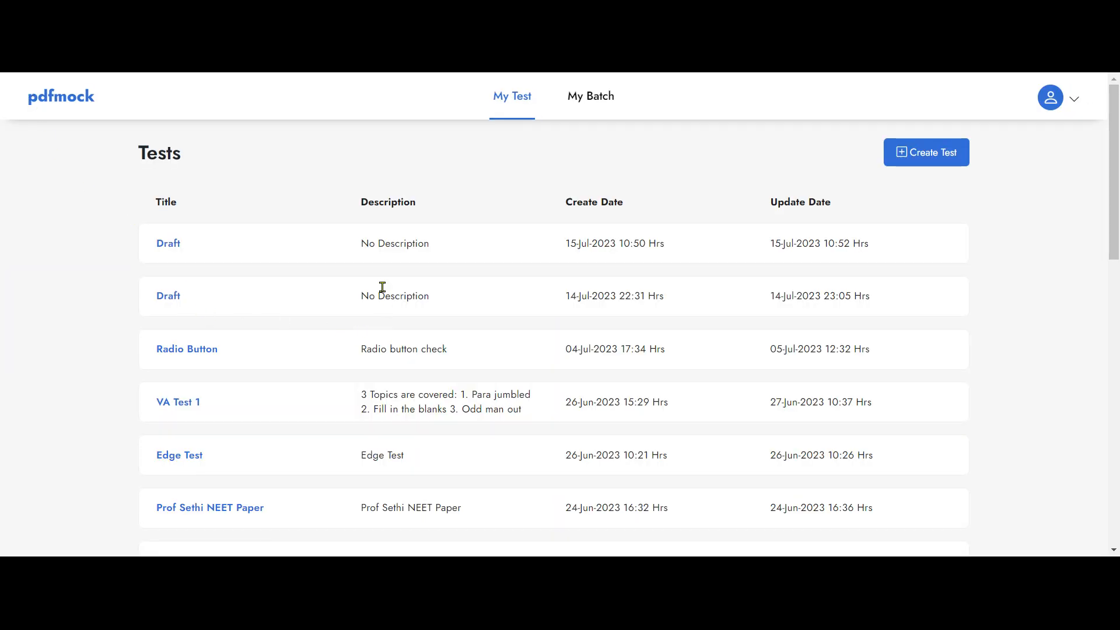
pyautogui.click(159, 296)
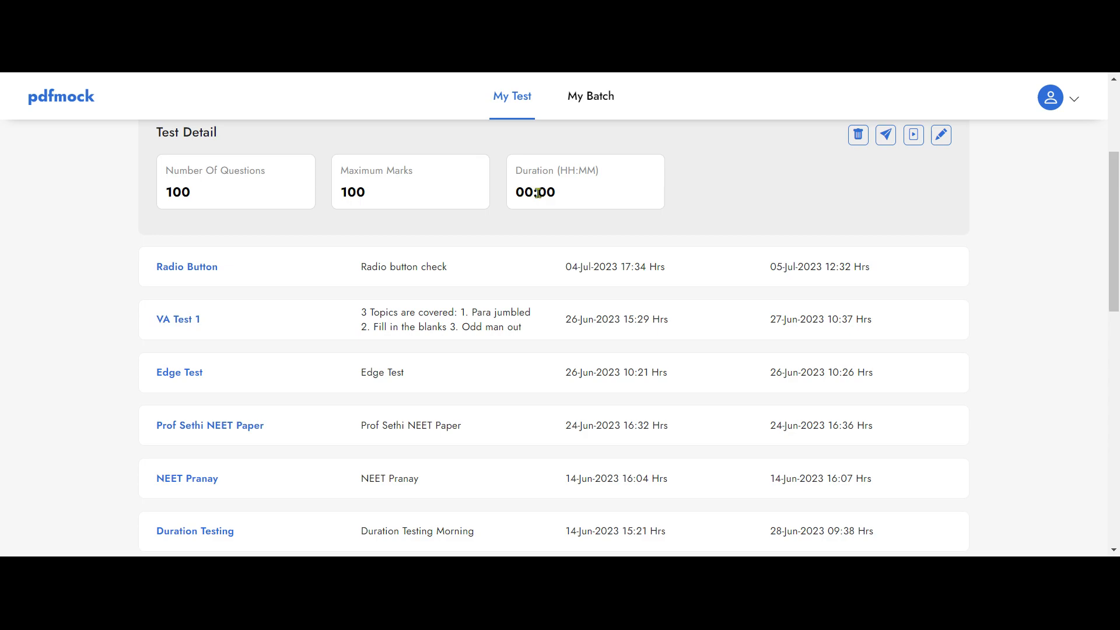
# - Open the 100-question Draft test in the editor and scroll through its marked answers
pyautogui.click(941, 136)
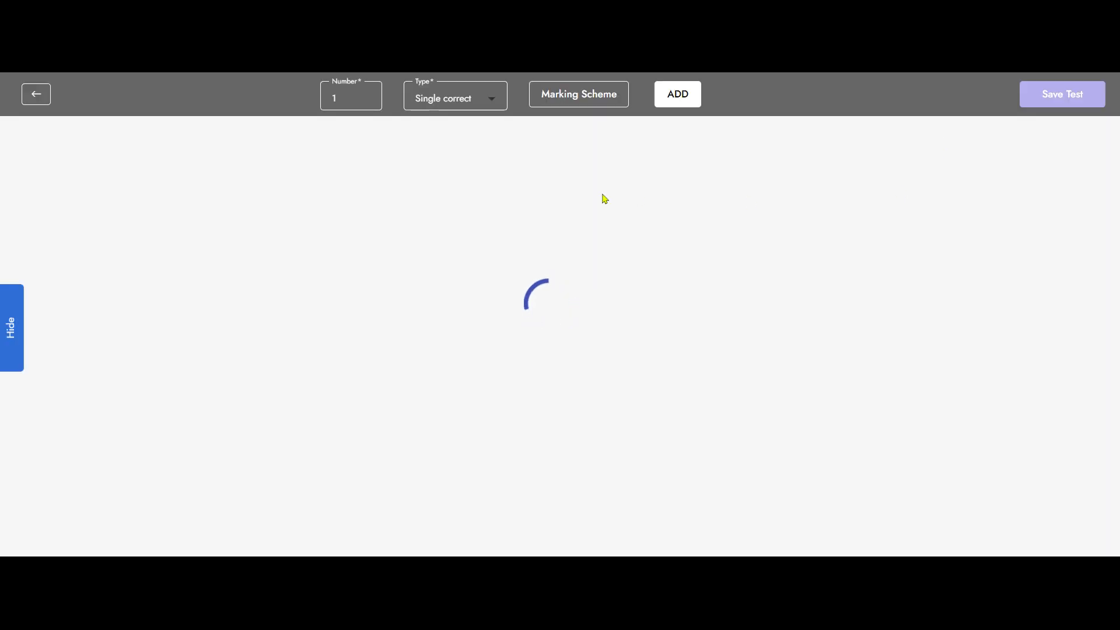
pyautogui.scroll(-20, 271, 352)
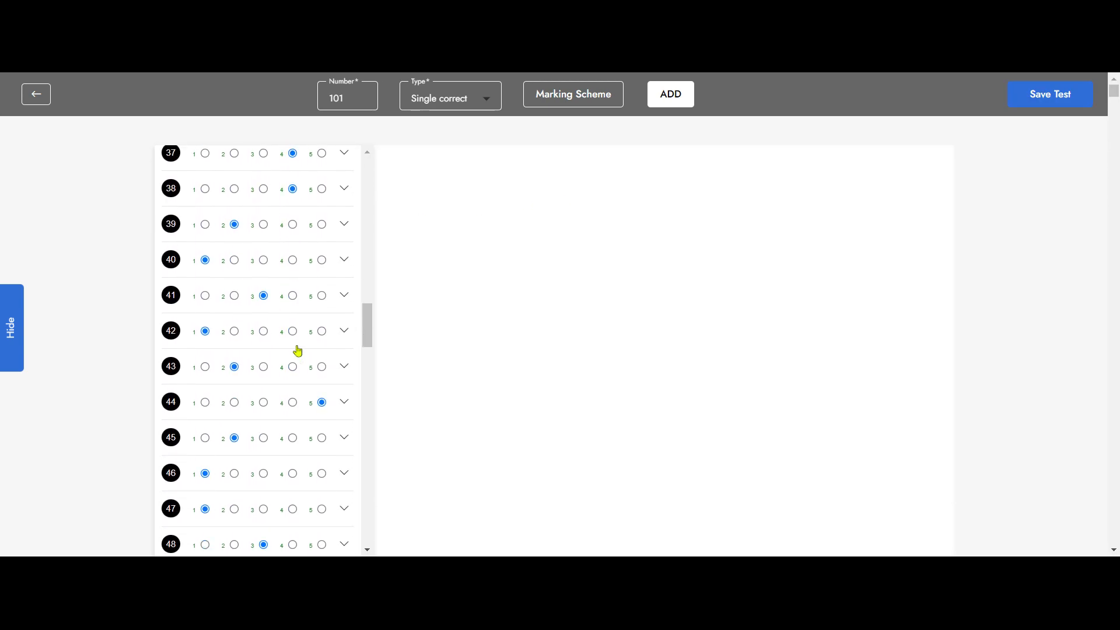
pyautogui.scroll(20, 270, 356)
pyautogui.scroll(-11, 269, 359)
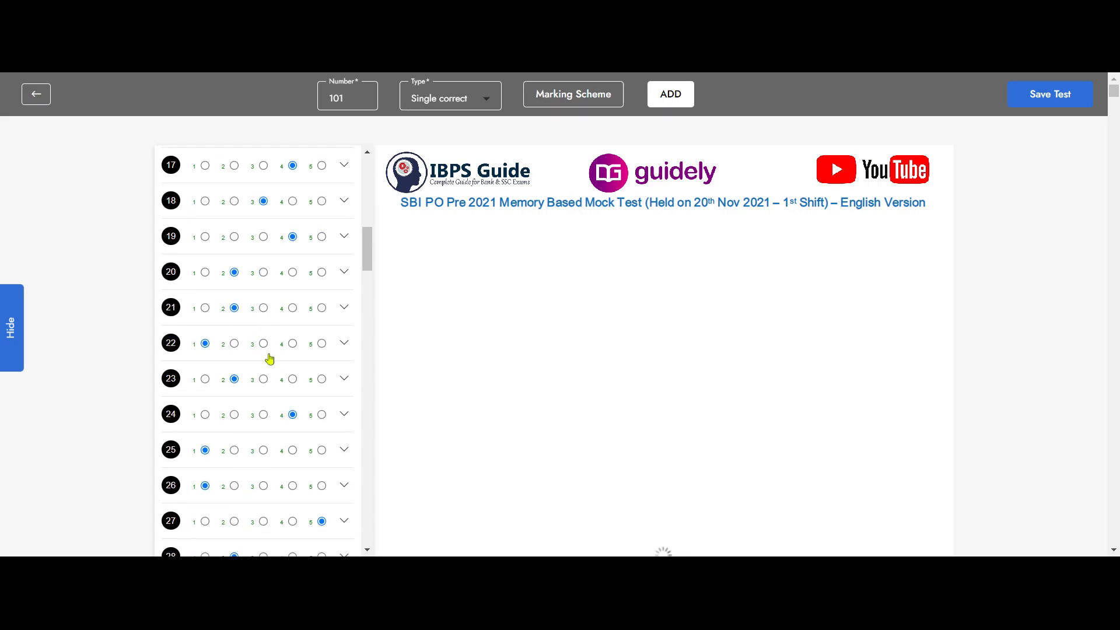
pyautogui.scroll(-4, 269, 359)
pyautogui.scroll(-12, 781, 343)
pyautogui.scroll(-2, 746, 361)
pyautogui.scroll(-5, 717, 391)
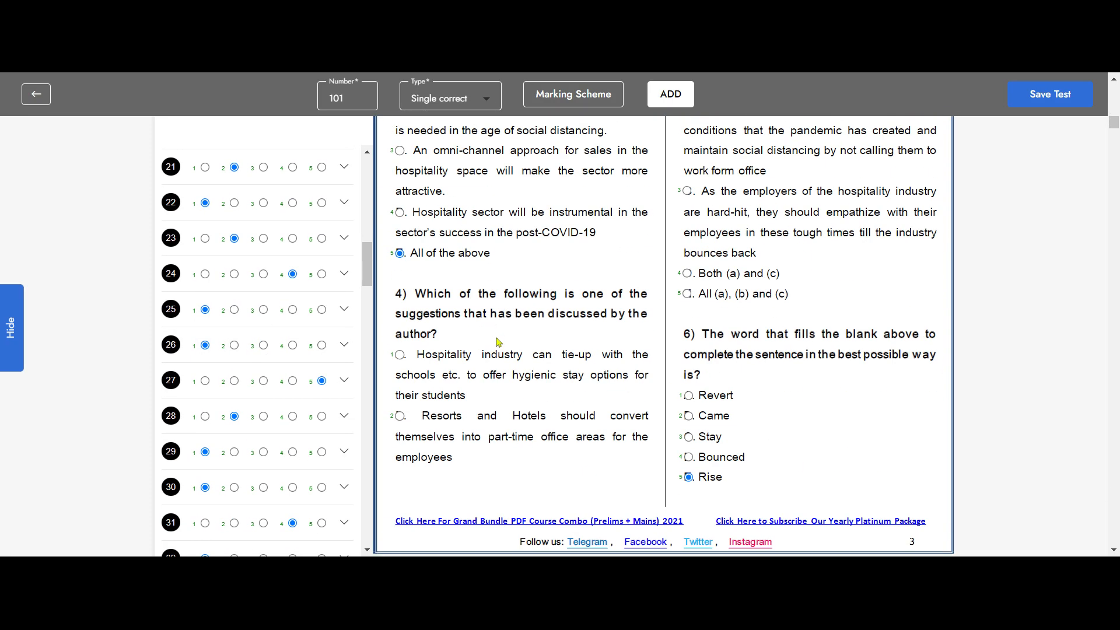
pyautogui.scroll(-5, 820, 330)
pyautogui.scroll(-3, 675, 337)
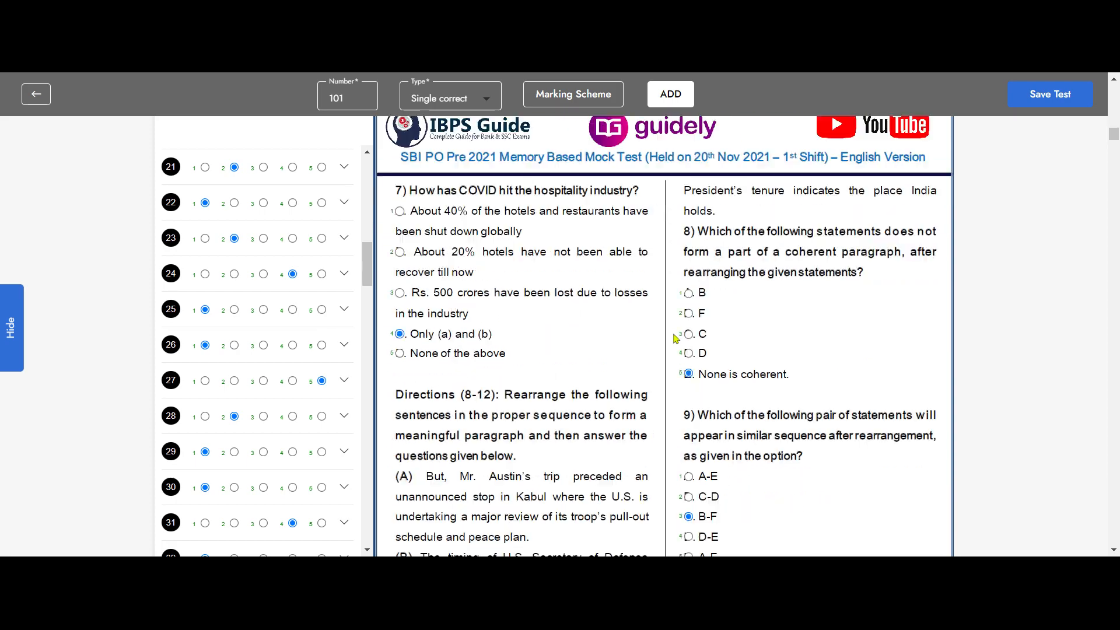
pyautogui.scroll(-6, 869, 379)
pyautogui.scroll(10, 717, 372)
pyautogui.scroll(20, 718, 372)
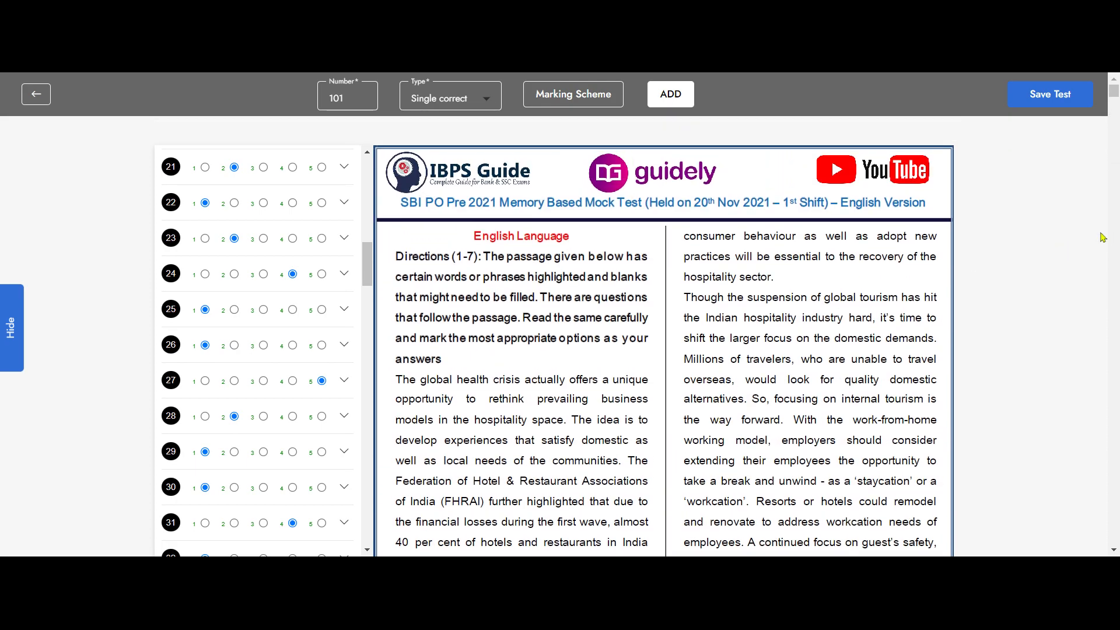
pyautogui.click(1055, 94)
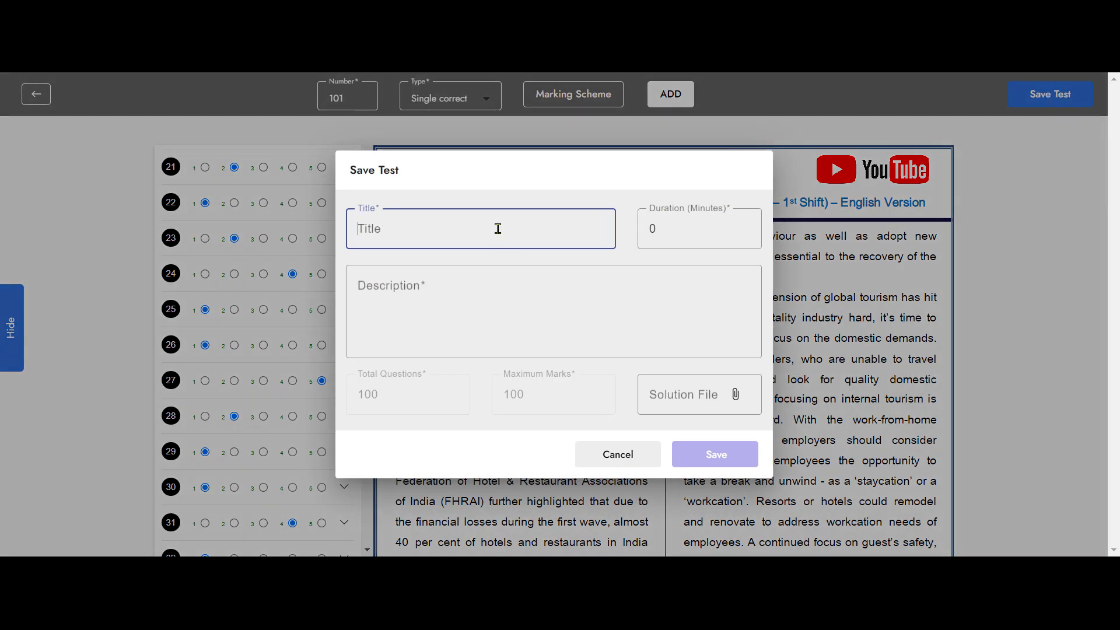
# - Name the test SBI PO Pre Test and set its duration to 60 minutes
pyautogui.write('SBI PO Pre Test')
pyautogui.click(659, 242)
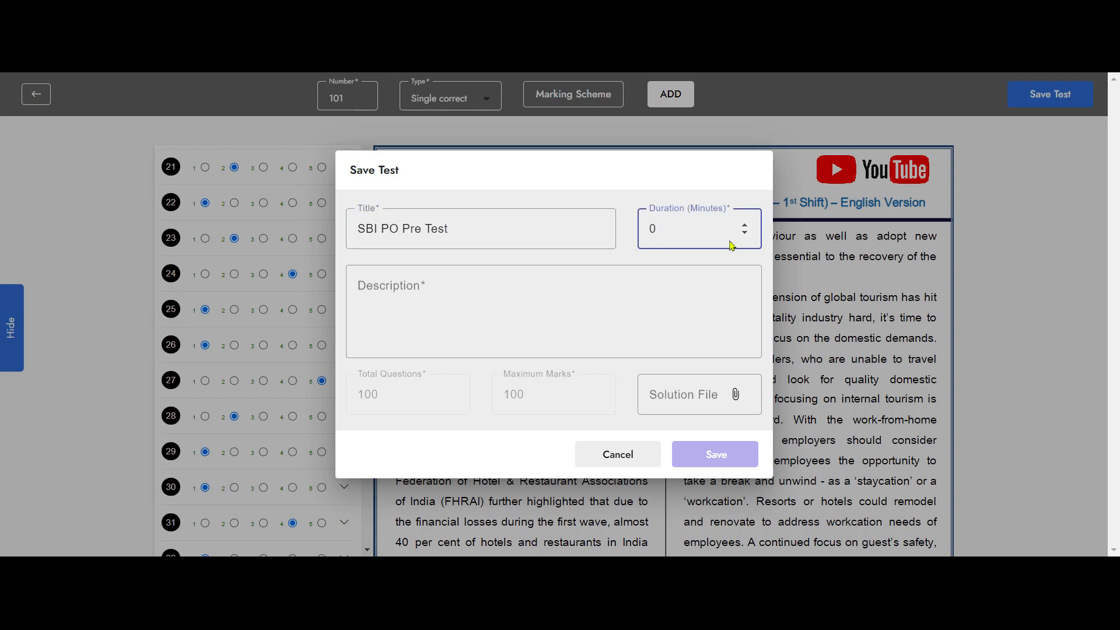
pyautogui.press('BackSpace')
pyautogui.write('60')
# - Set the description to 'Guidely SBI PO Pre Test' by copying the title
pyautogui.click(419, 293)
pyautogui.moveTo(454, 228); pyautogui.dragTo(346, 223)
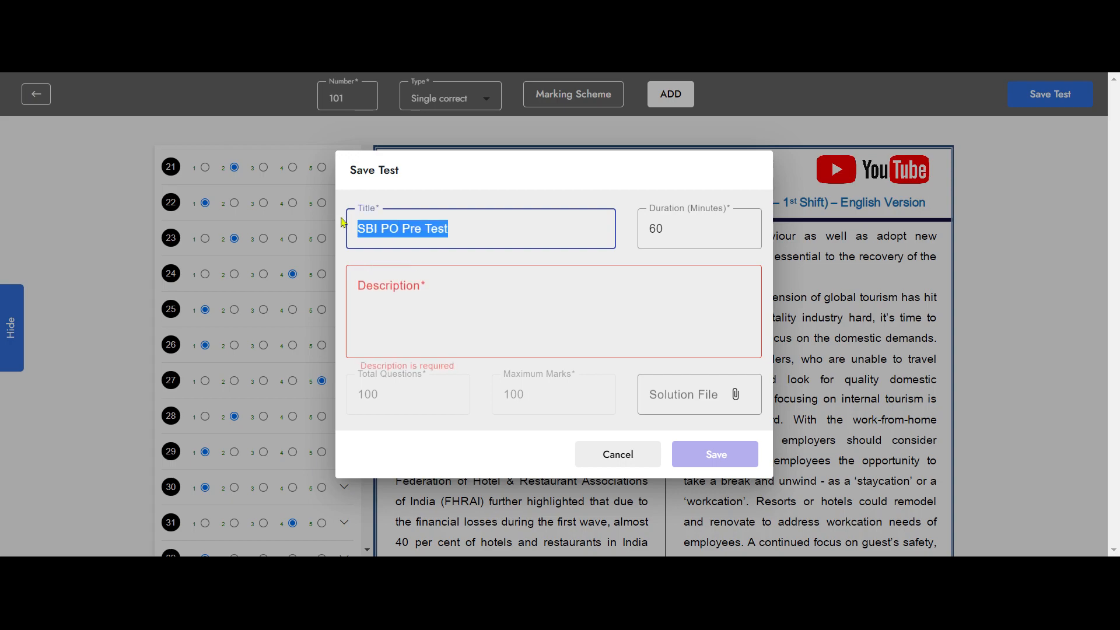
pyautogui.click(453, 308)
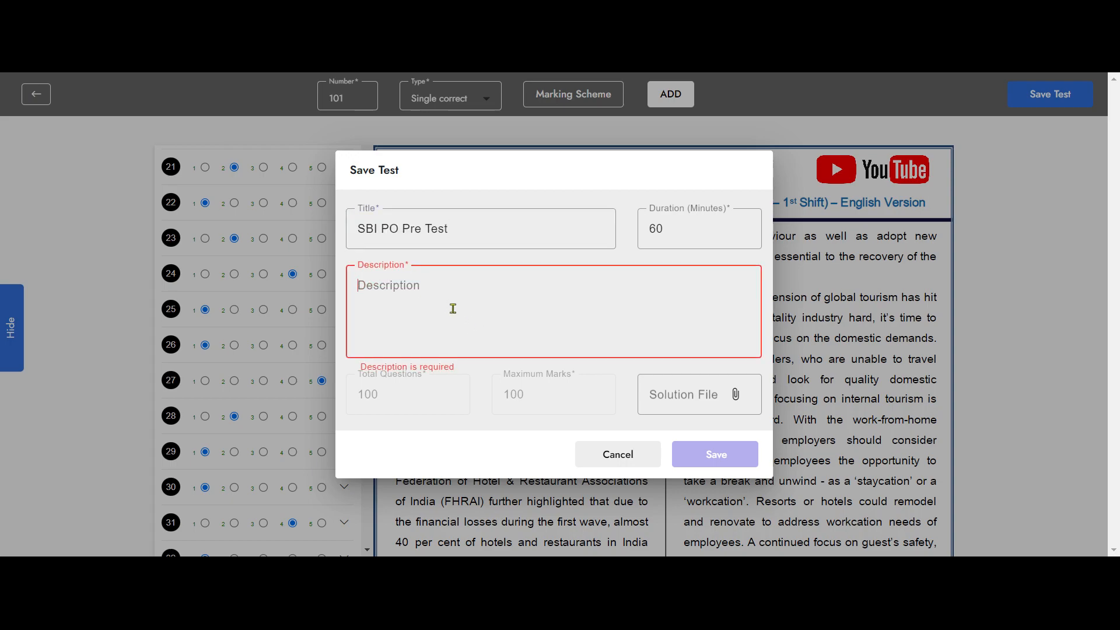
pyautogui.write('SBI PO Pre Test')
pyautogui.click(359, 286)
pyautogui.write('Guidely')
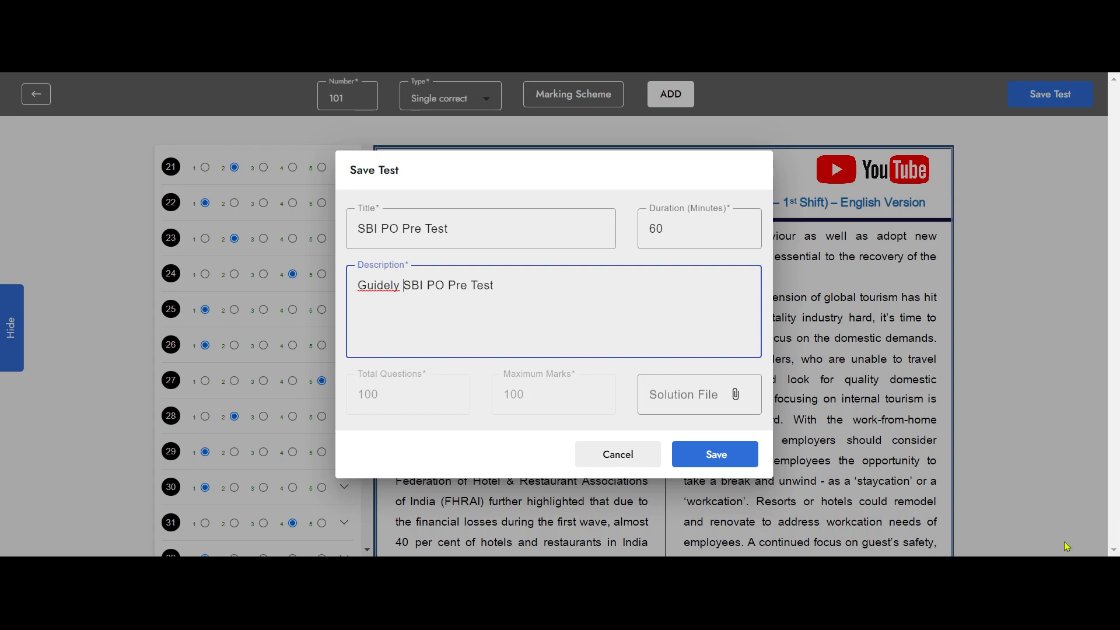
# - Attach the solution file and save the test
pyautogui.click(734, 397)
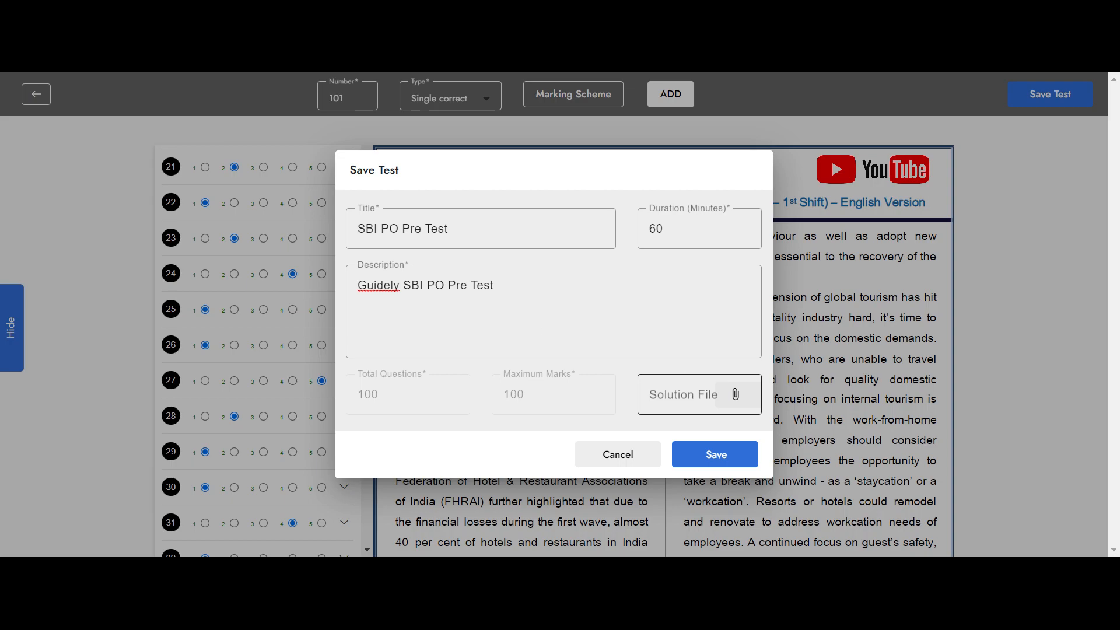
pyautogui.click(884, 513)
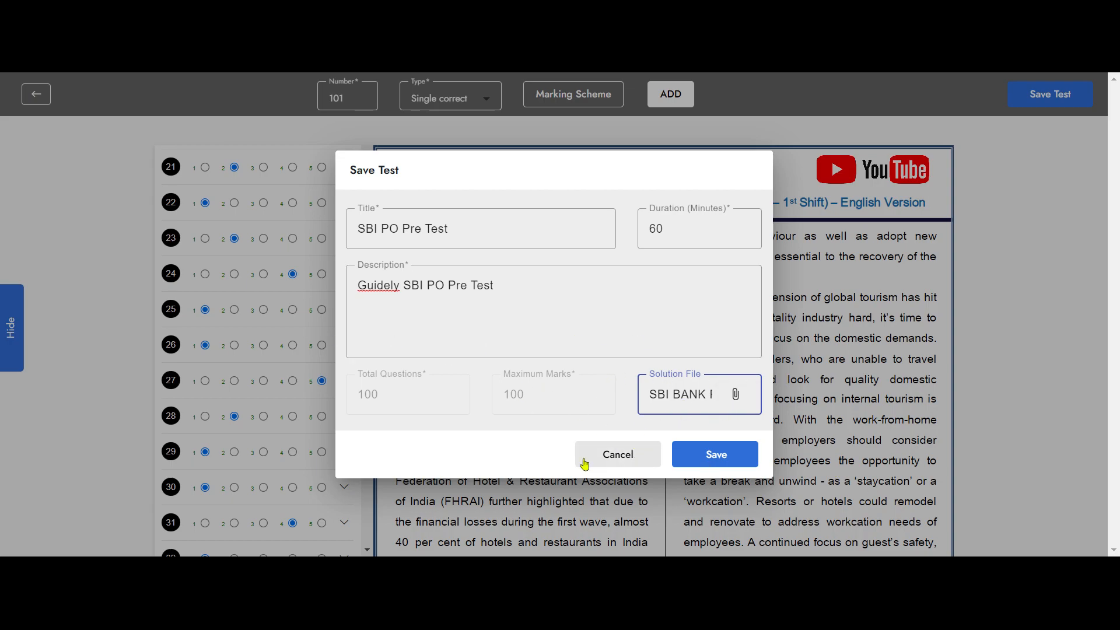
pyautogui.click(717, 458)
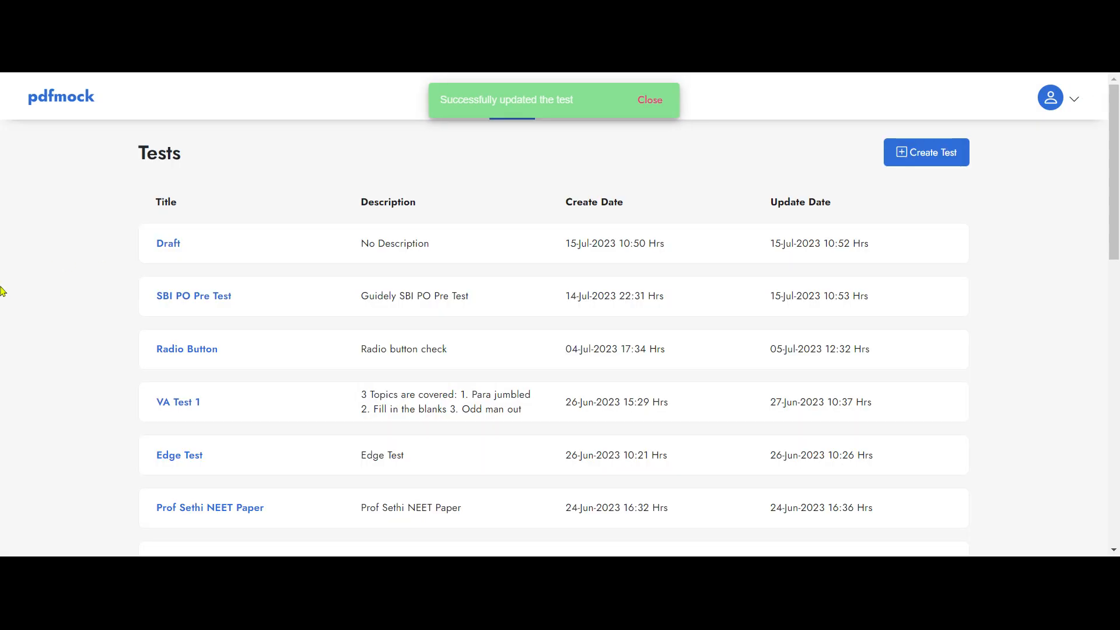
# - Expand SBI PO Pre Test's details (100 questions, 01:00), then open and cancel Share Test
pyautogui.click(195, 295)
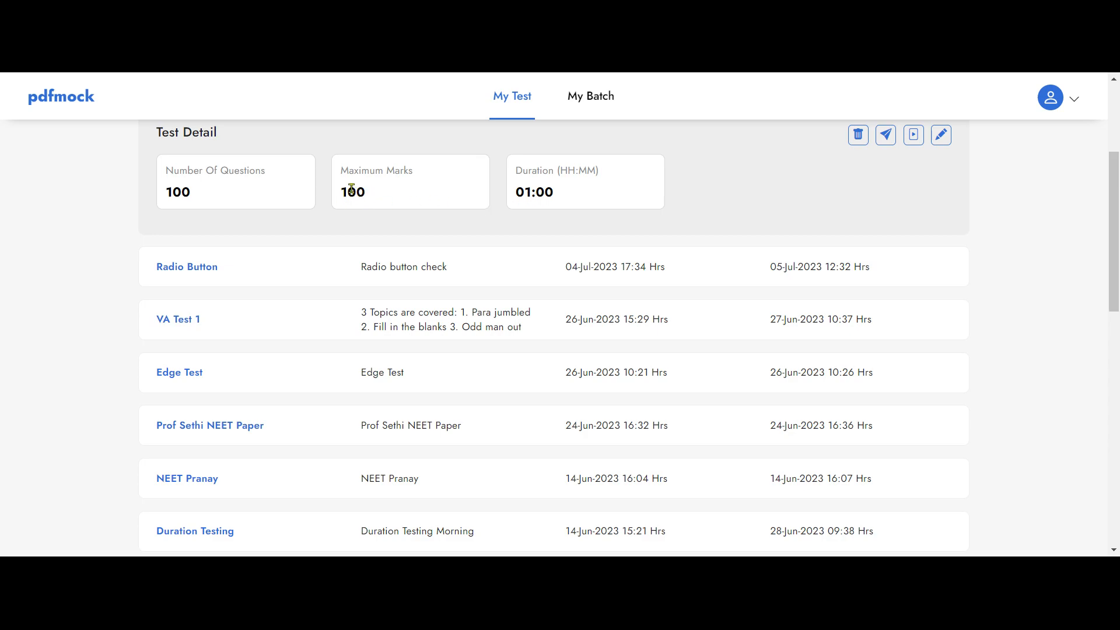
pyautogui.scroll(2, 671, 288)
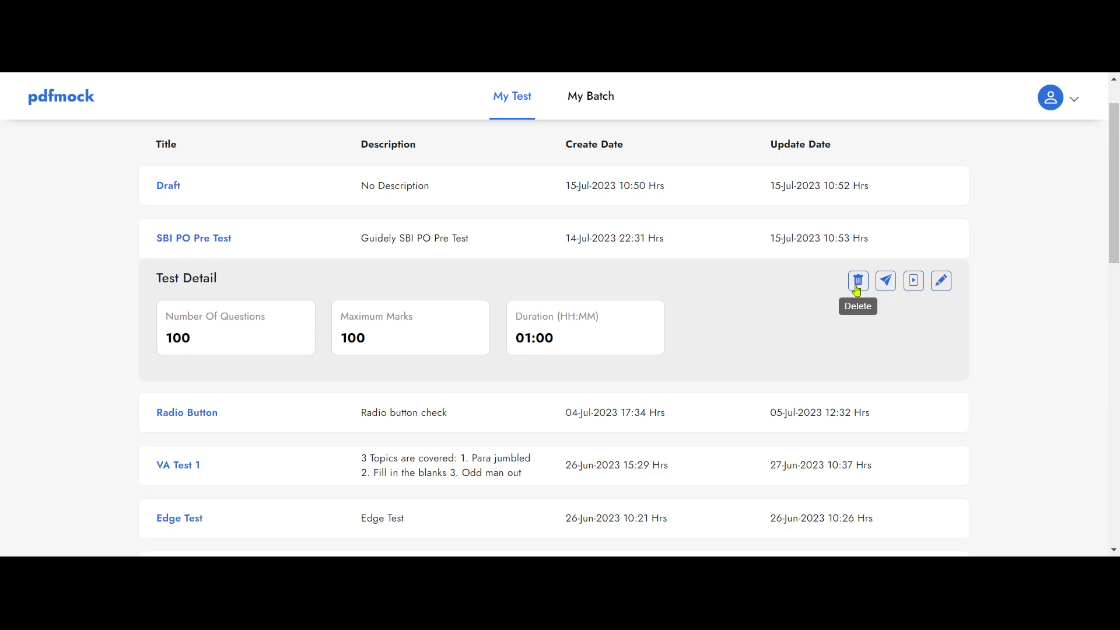
pyautogui.click(886, 282)
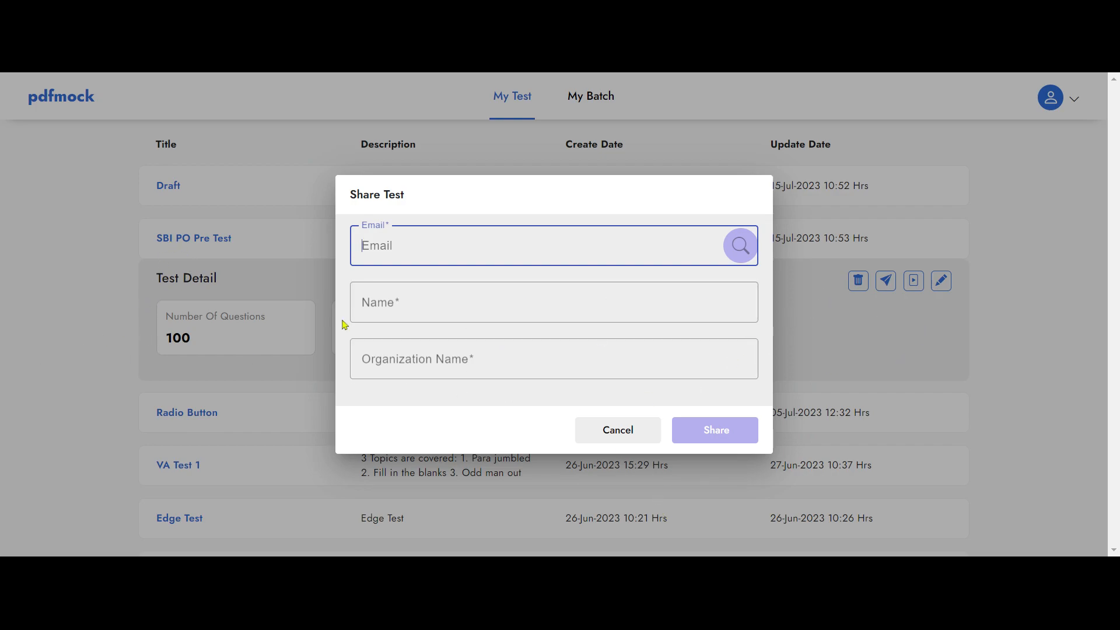
pyautogui.click(611, 438)
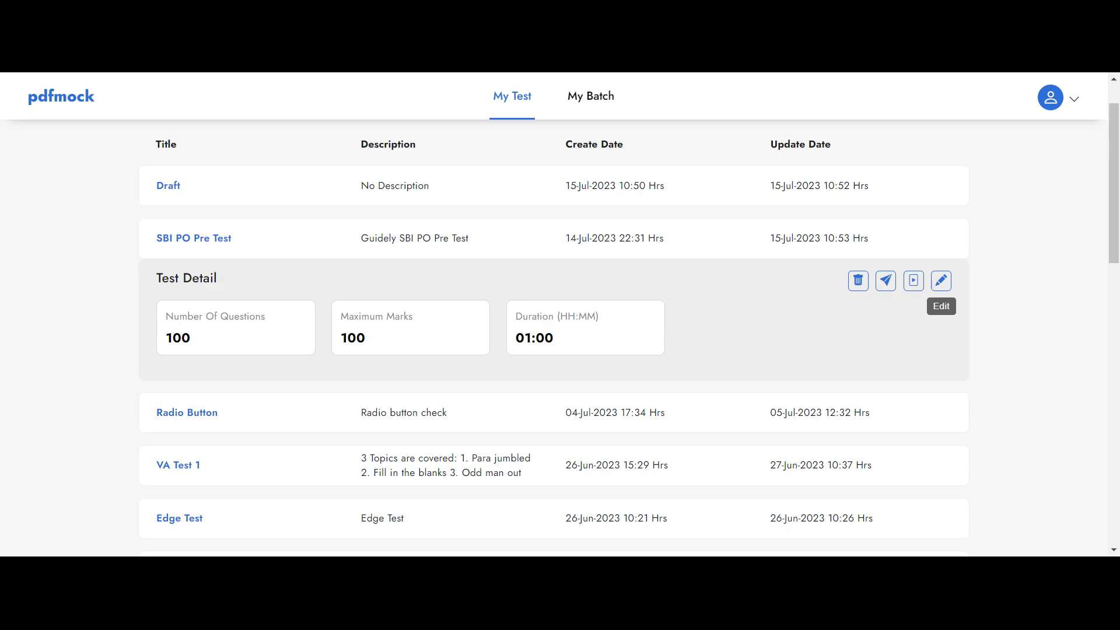
# - Schedule the test for the NEET Fresher and NEET Non Fresher batches, with external students allowed
pyautogui.click(914, 282)
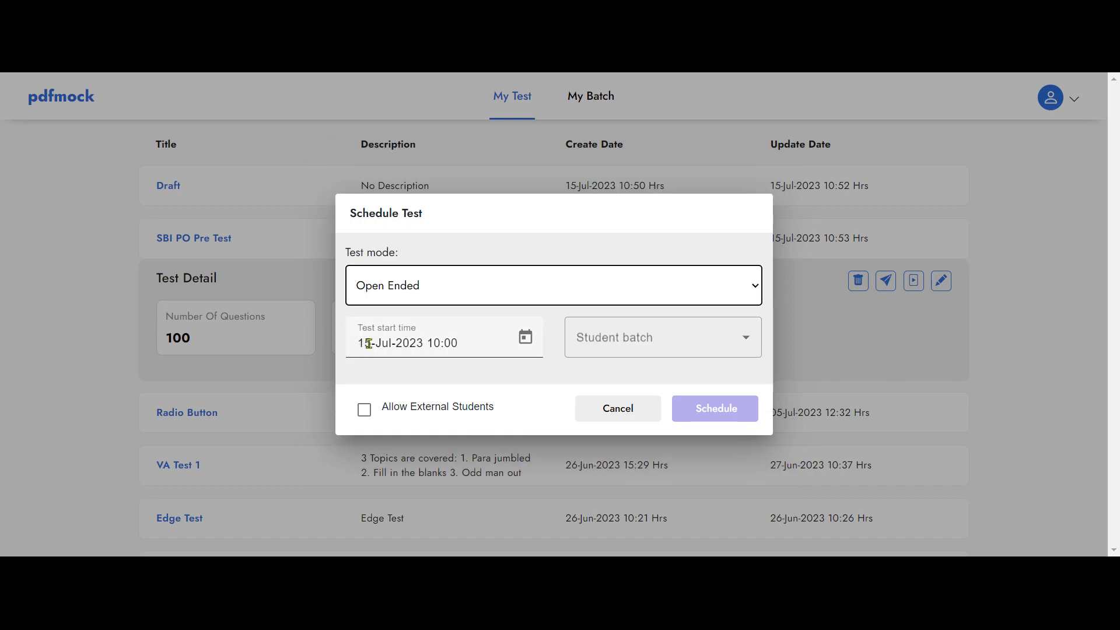
pyautogui.click(714, 348)
pyautogui.click(584, 381)
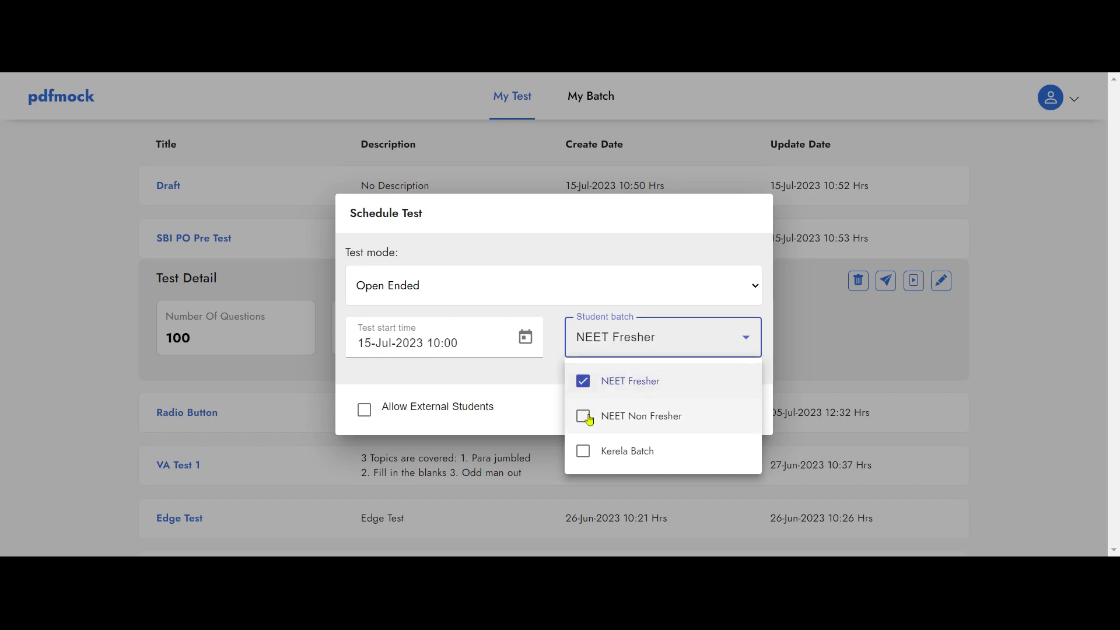
pyautogui.click(585, 424)
pyautogui.click(534, 421)
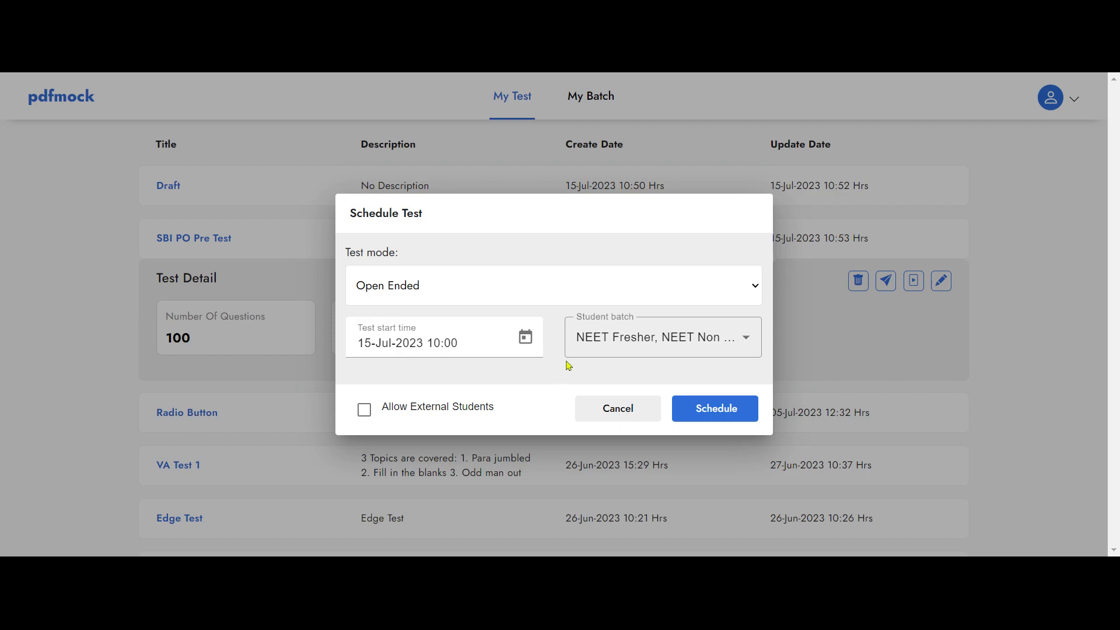
pyautogui.click(364, 416)
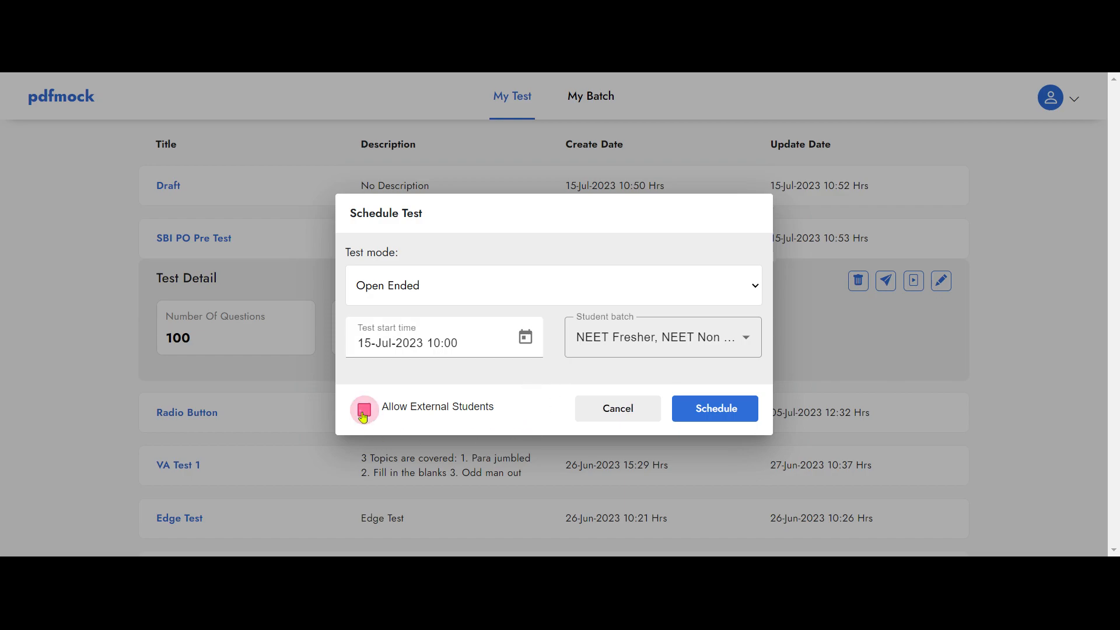
pyautogui.click(722, 421)
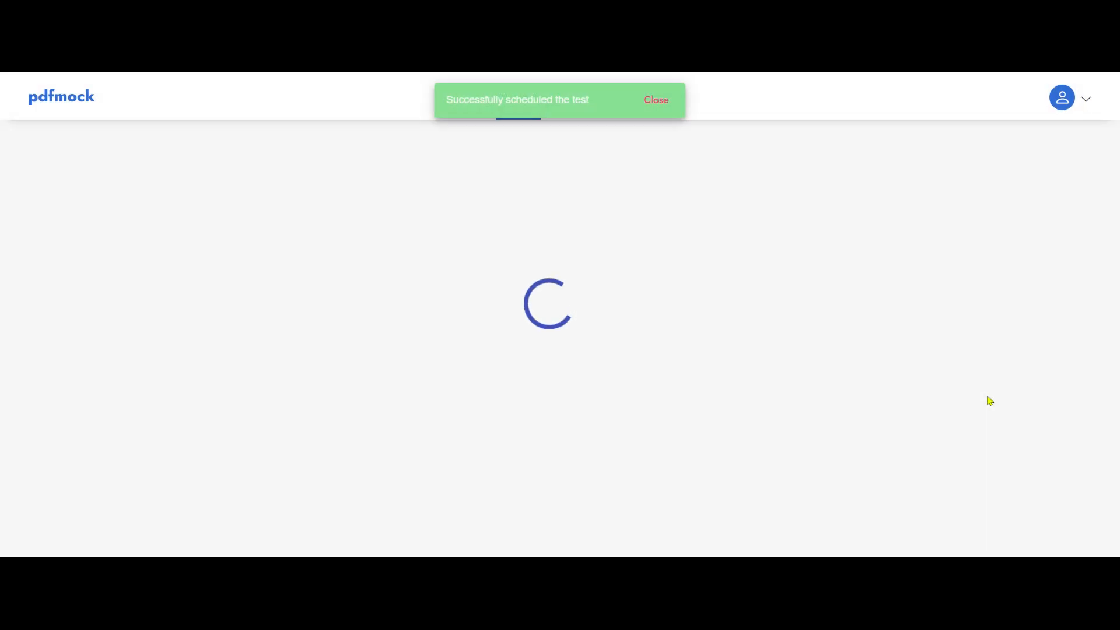
# - Open the SBI PO Pre Test schedule details, copy its test URL, and view the QR code
pyautogui.click(188, 298)
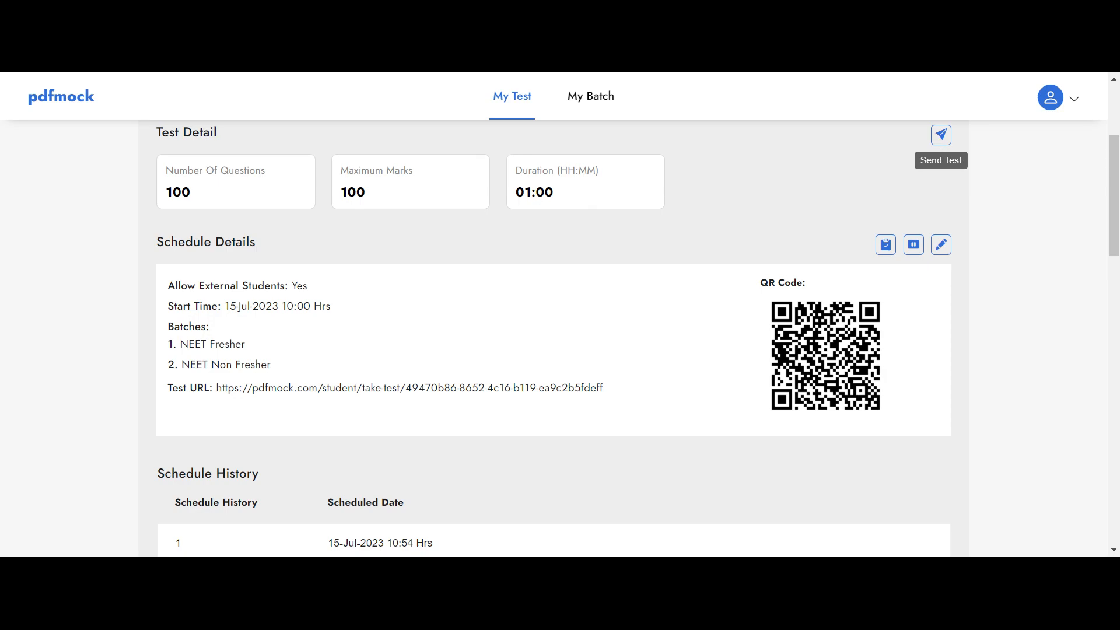
pyautogui.click(886, 246)
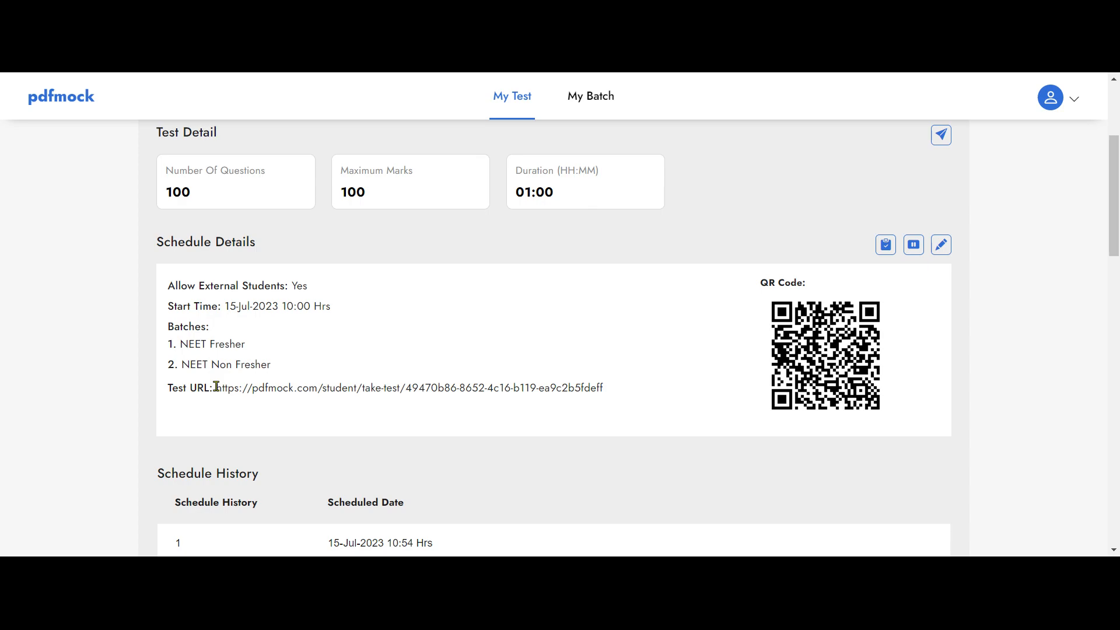
pyautogui.click(885, 245)
pyautogui.scroll(-4, 551, 382)
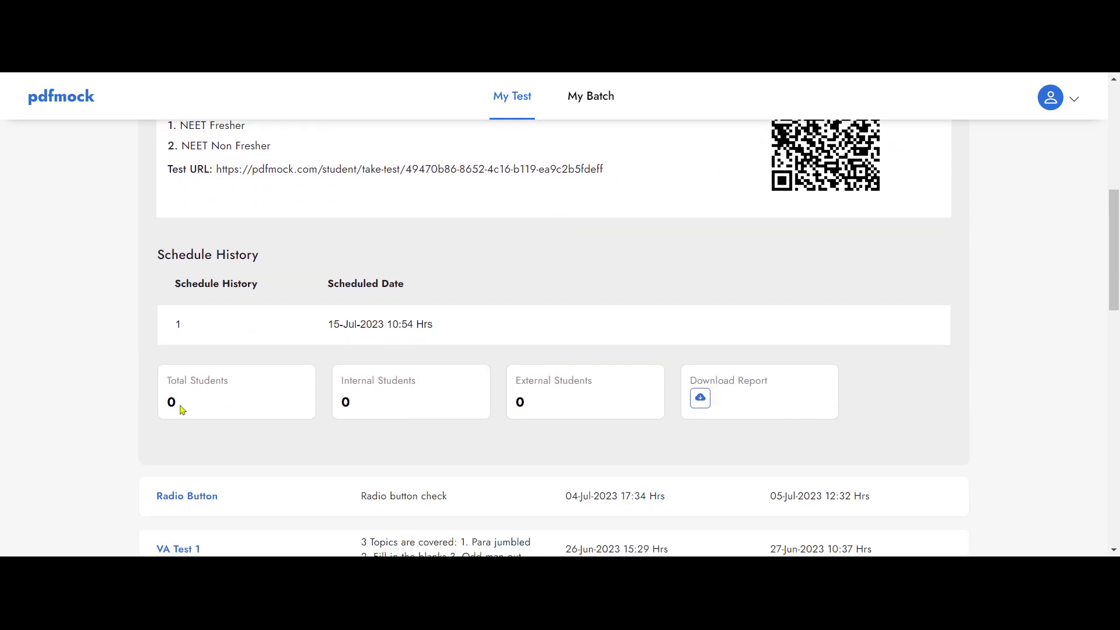
pyautogui.scroll(3, 677, 278)
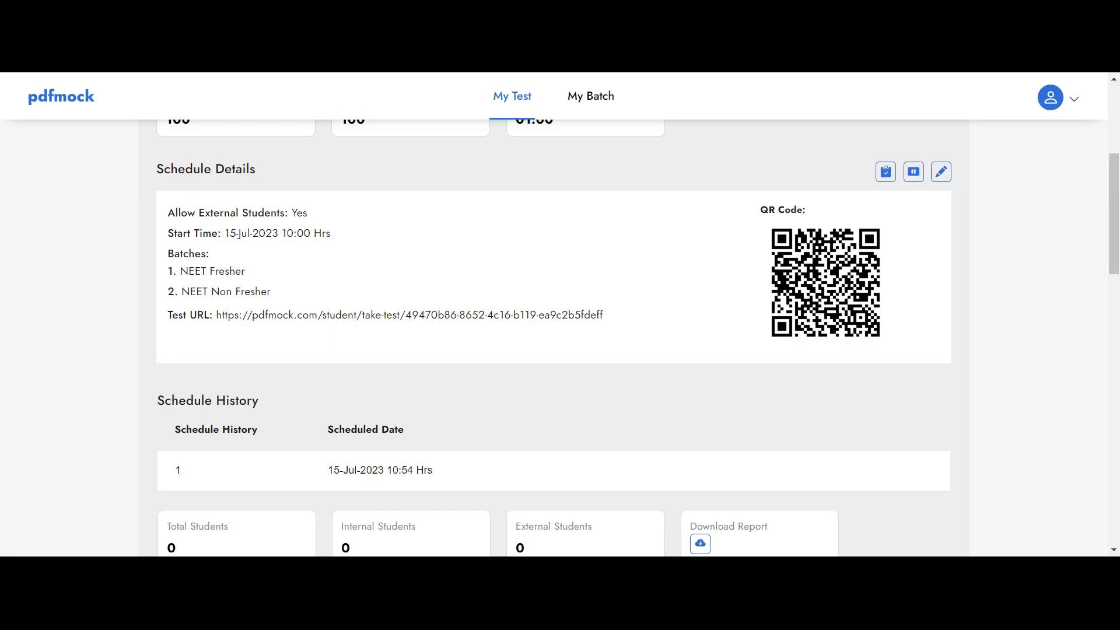
pyautogui.scroll(-1, 513, 277)
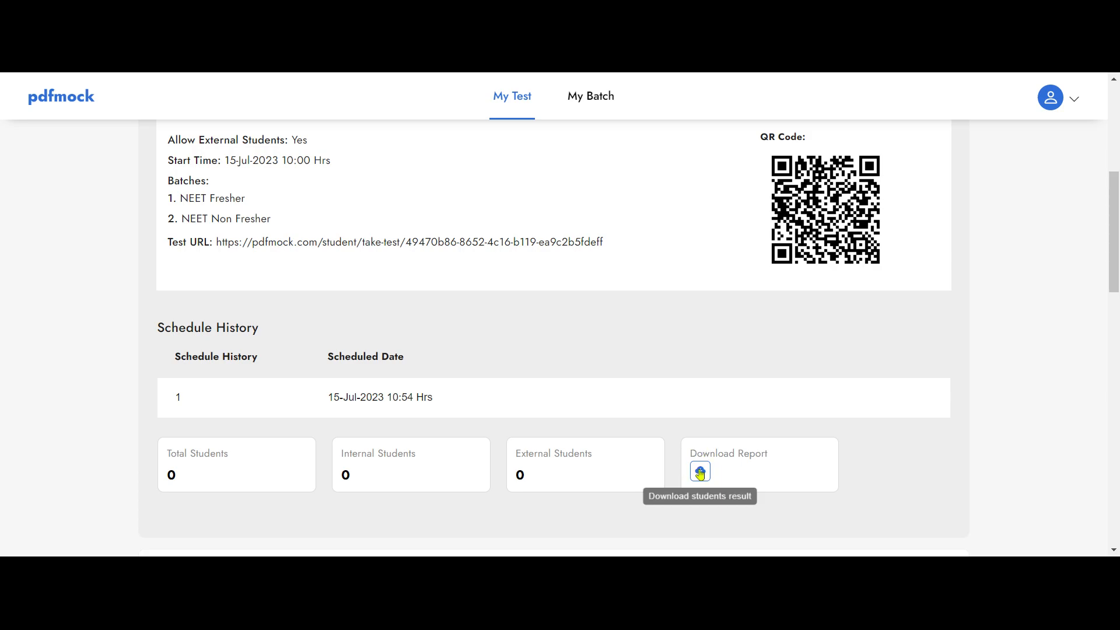
pyautogui.scroll(4, 552, 377)
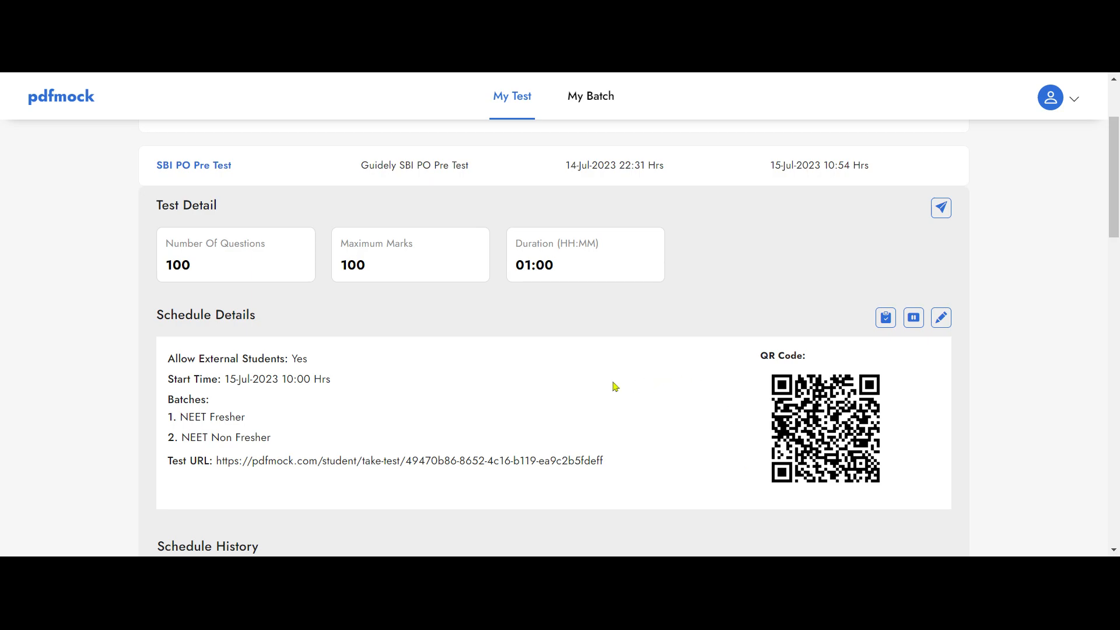
pyautogui.scroll(1, 508, 400)
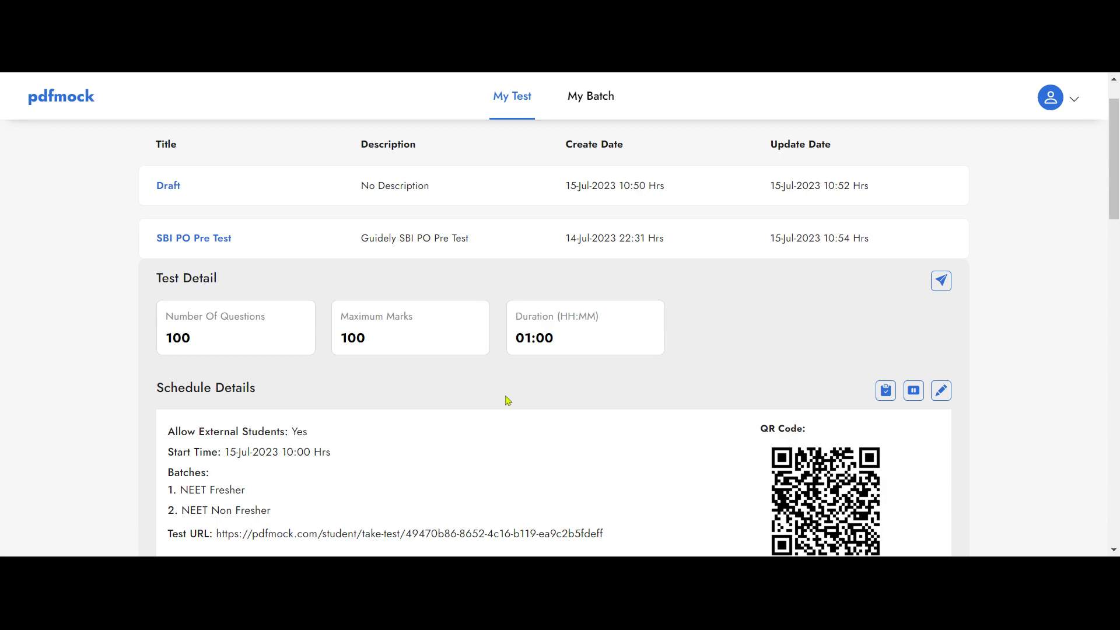